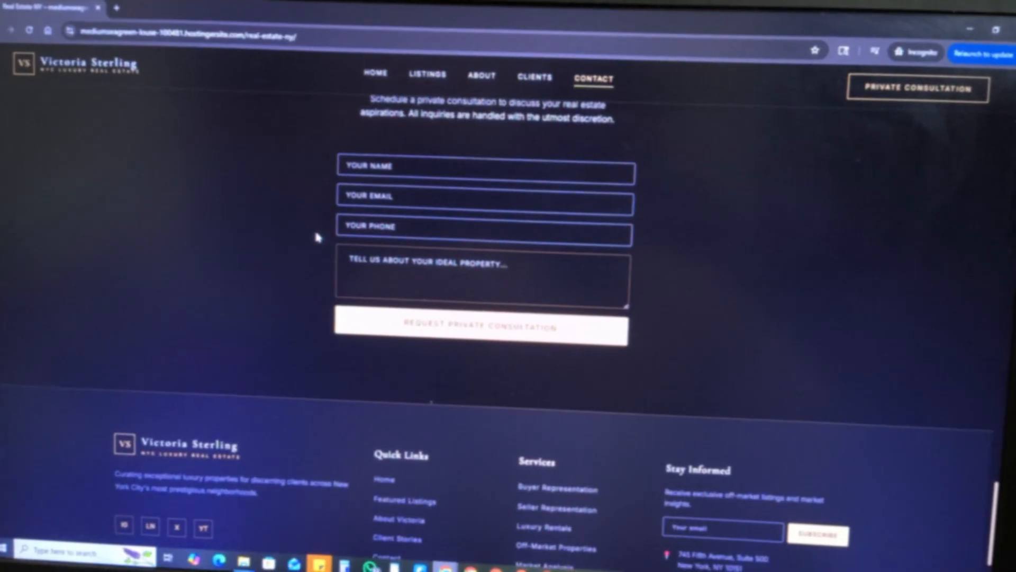
# Step: Review the luxury real estate page's contact form, featured property, portfolio listings, about section and client testimonials
pyautogui.scroll(-3, 315, 238)
pyautogui.scroll(5, 334, 220)
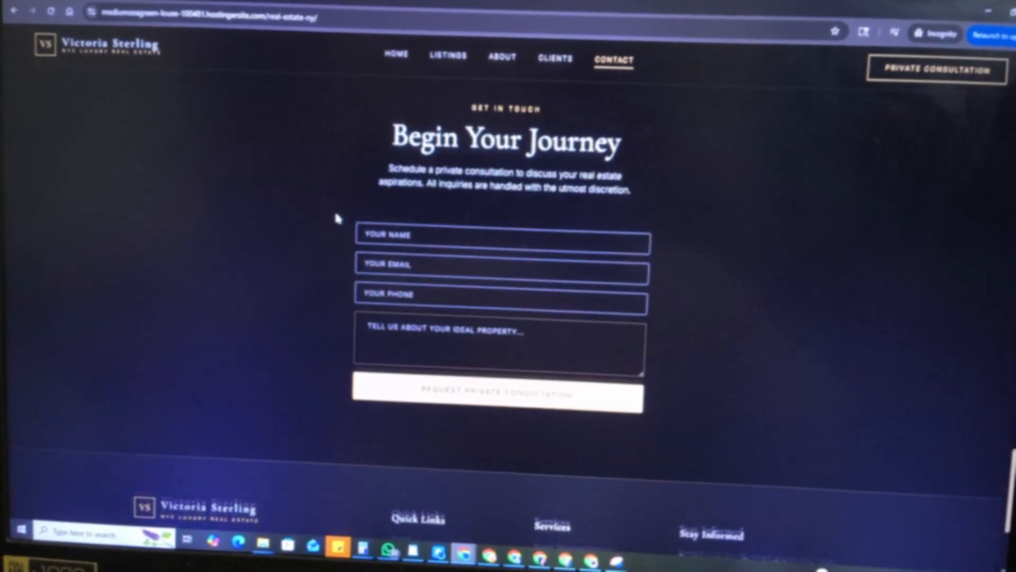
pyautogui.scroll(-5, 339, 221)
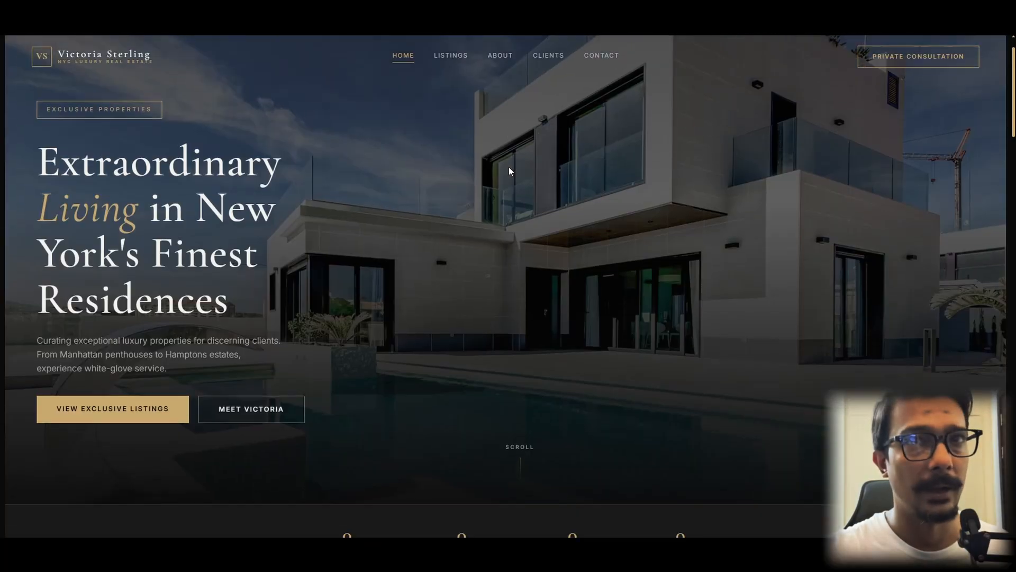
pyautogui.scroll(-8, 509, 168)
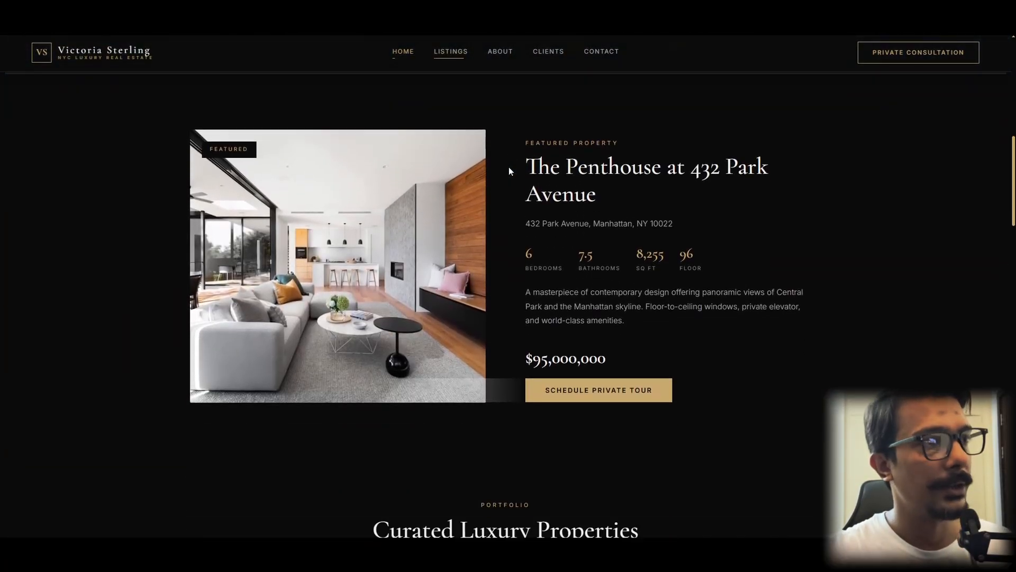
pyautogui.scroll(-4, 510, 167)
pyautogui.scroll(-3, 509, 167)
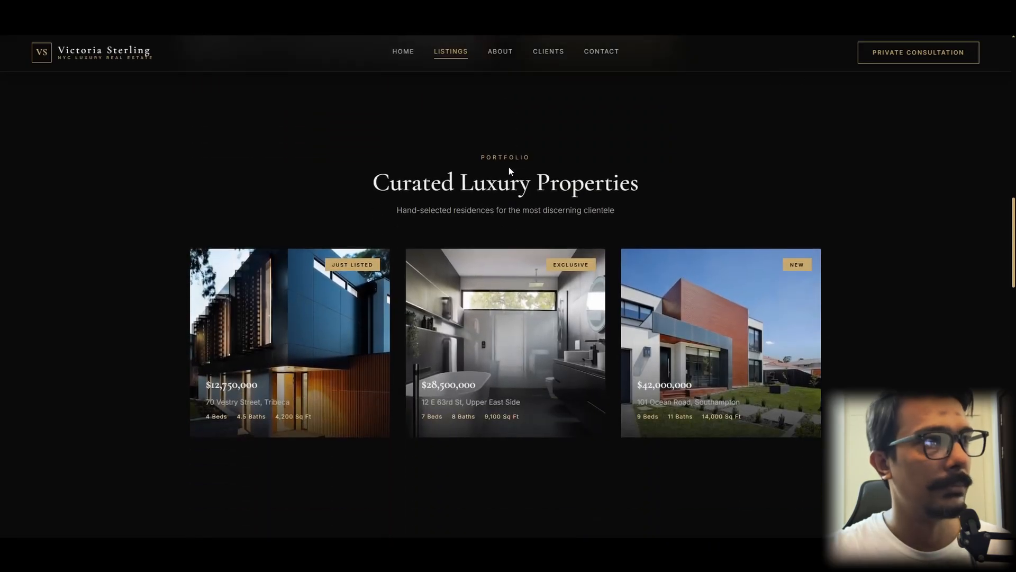
pyautogui.scroll(-5, 509, 168)
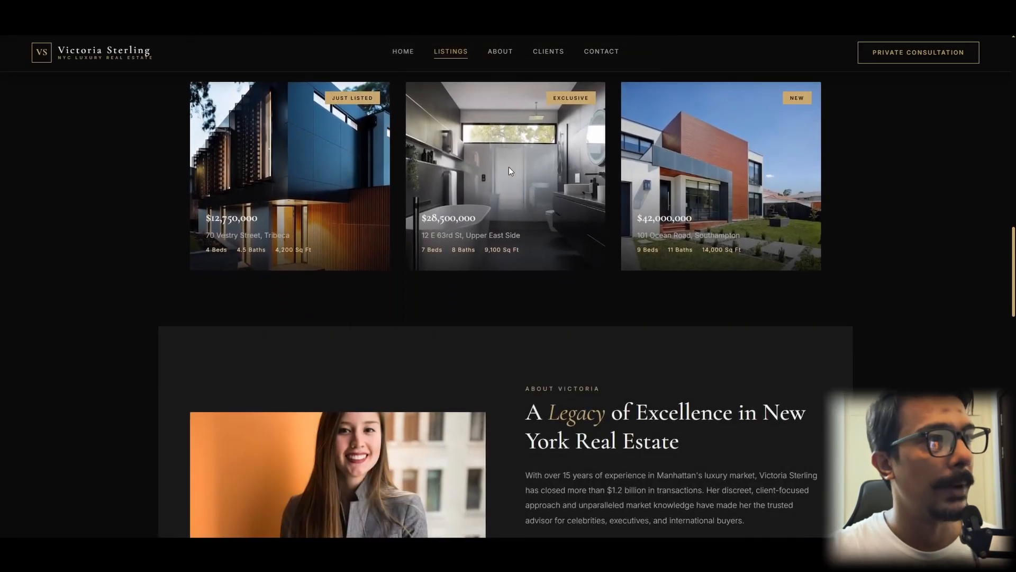
pyautogui.scroll(-8, 509, 168)
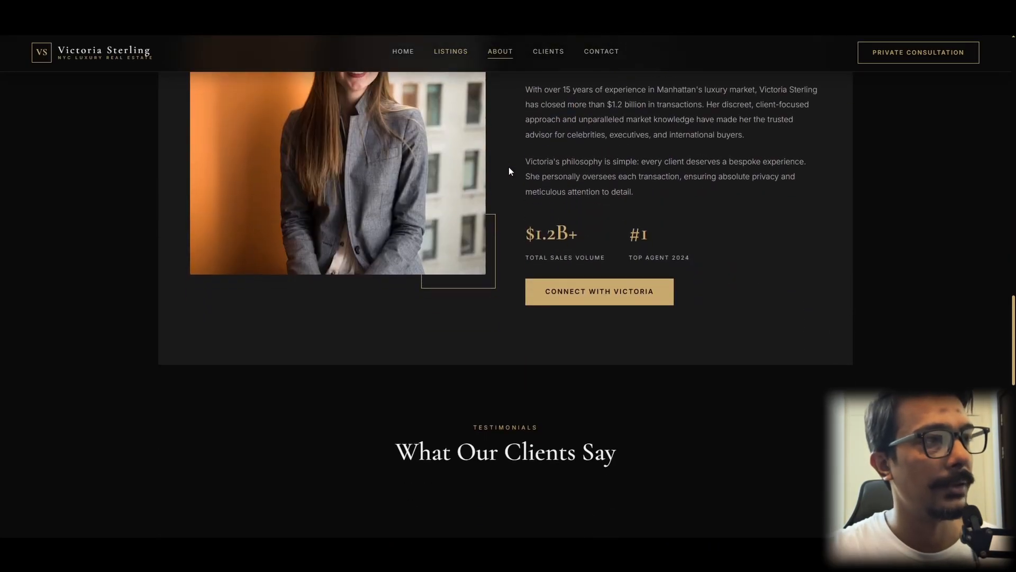
pyautogui.scroll(-3, 509, 171)
pyautogui.scroll(-2, 510, 171)
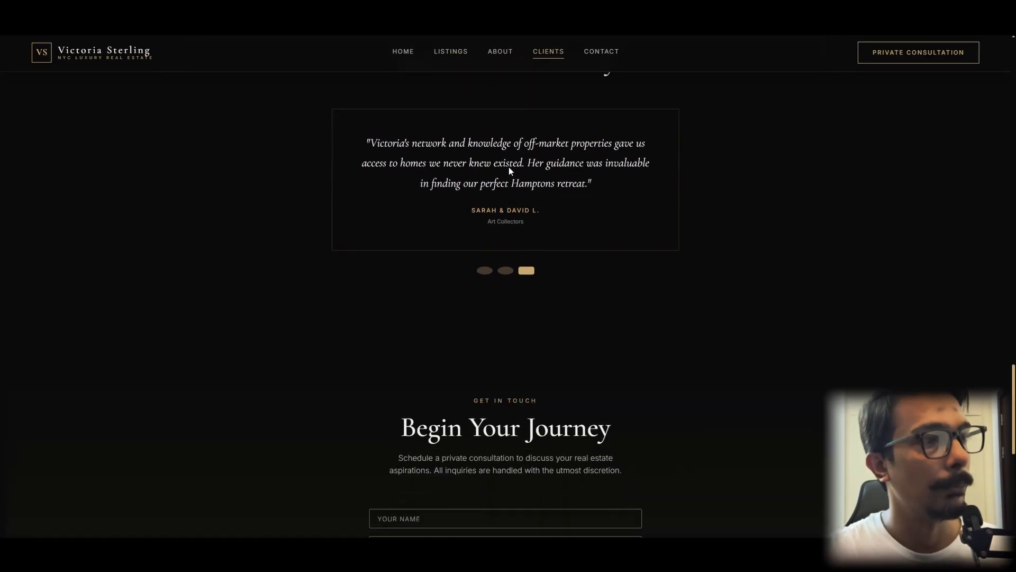
pyautogui.scroll(-2, 510, 168)
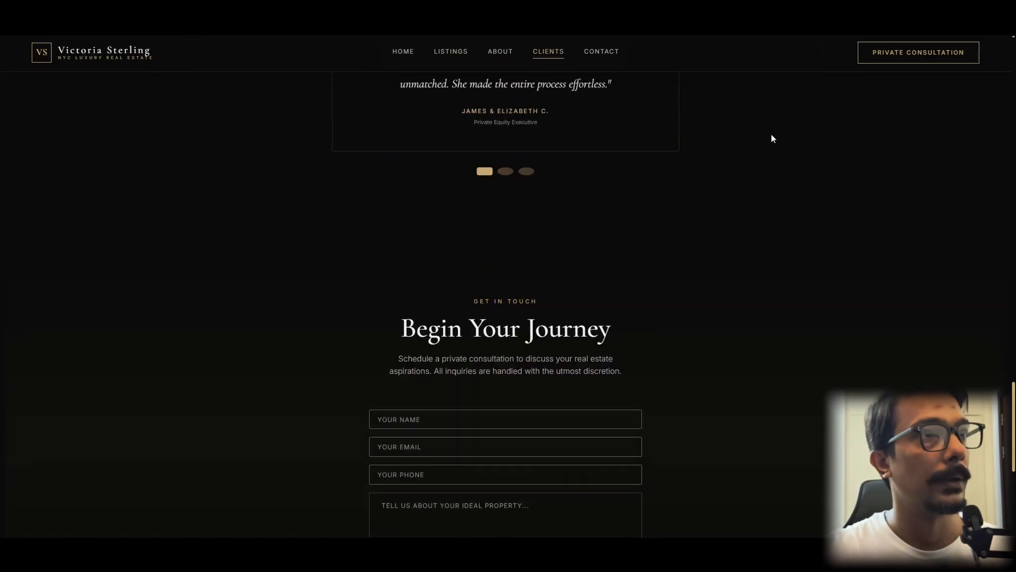
# Step: Inspect the real estate page's mobile layout up to its hero section in the browser's developer tools, closing them when done
pyautogui.press('F12')
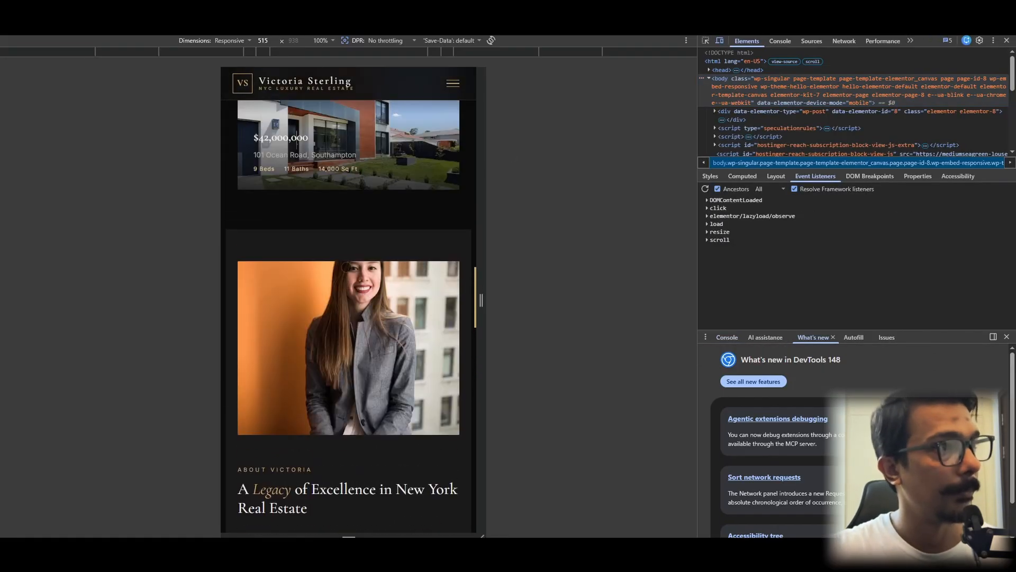
pyautogui.scroll(11, 347, 267)
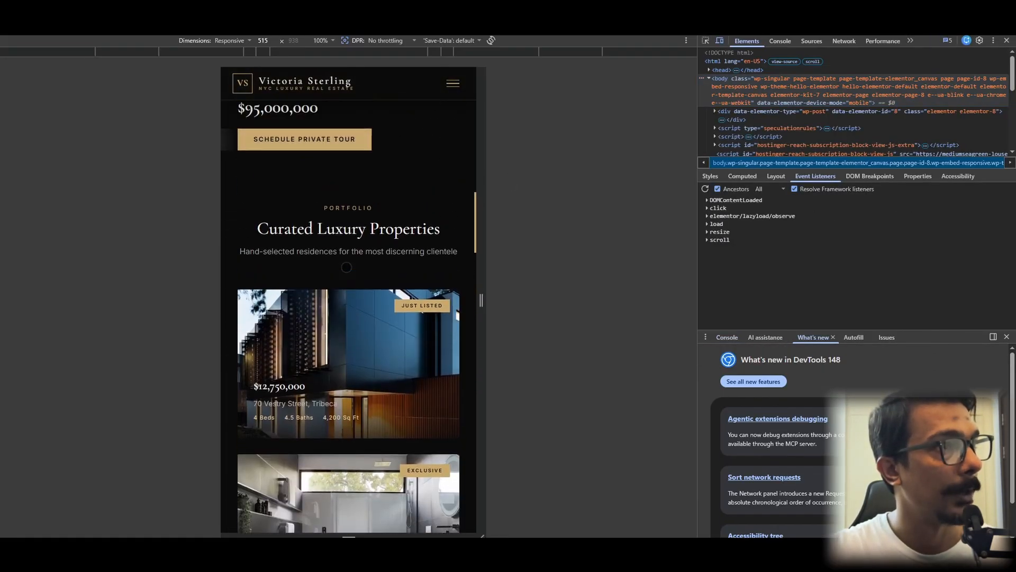
pyautogui.scroll(10, 347, 267)
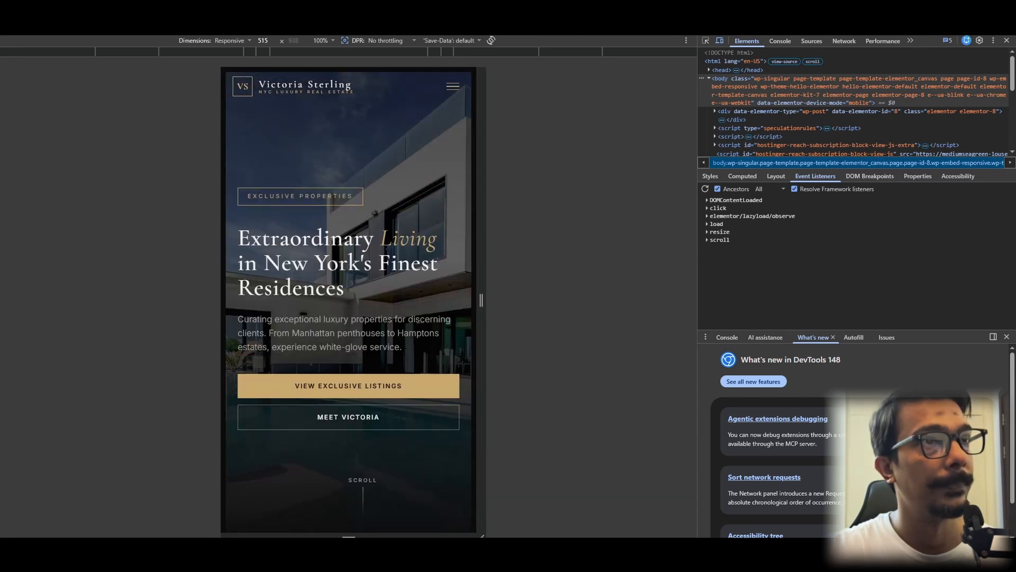
pyautogui.click(1007, 41)
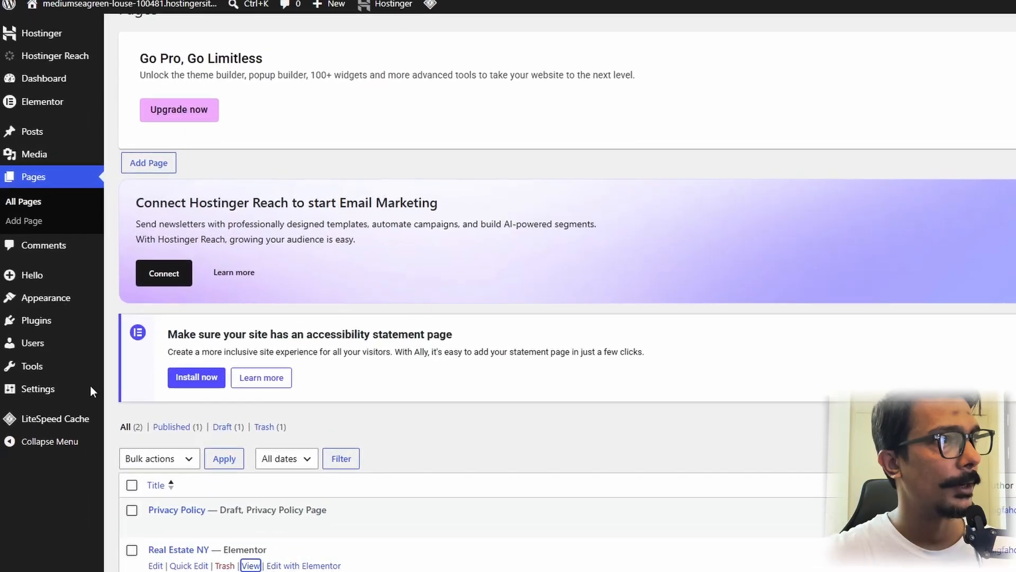
# Step: Title the new WordPress page "Beauty Salon by Jasmine" and open it for editing with Elementor
pyautogui.moveTo(50, 388)
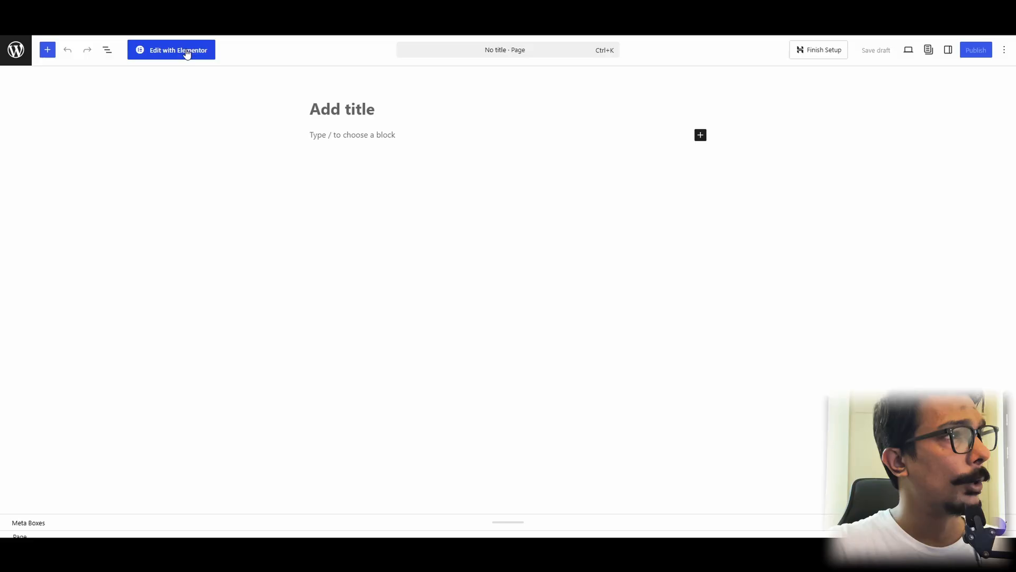
pyautogui.click(326, 98)
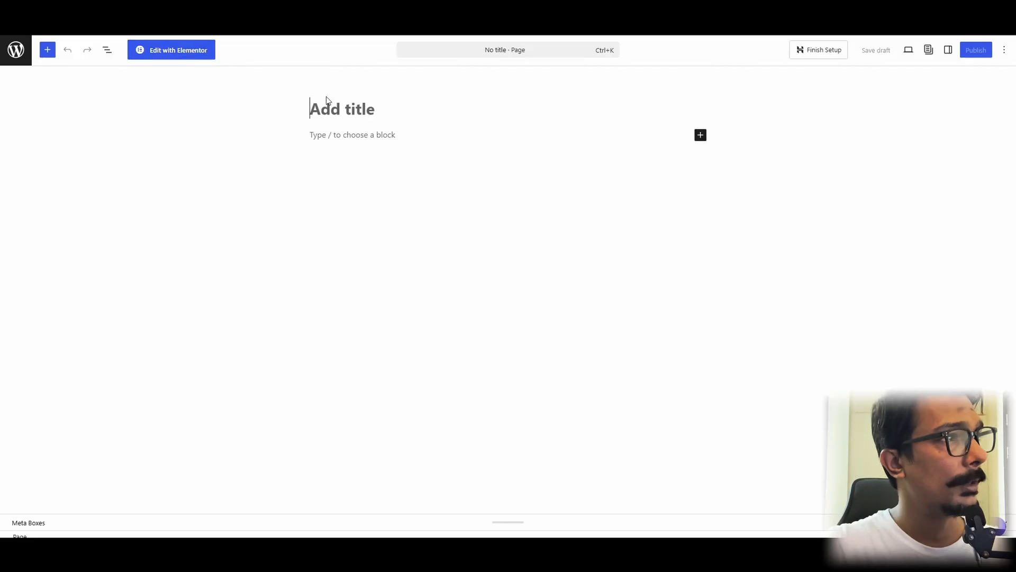
pyautogui.write('Beauty Sa')
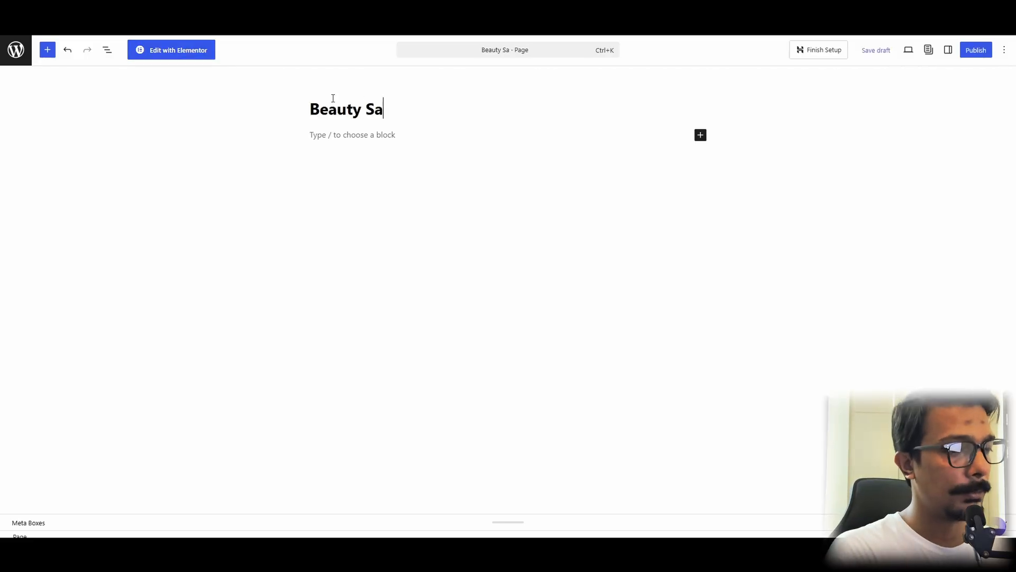
pyautogui.write('lon by Jas')
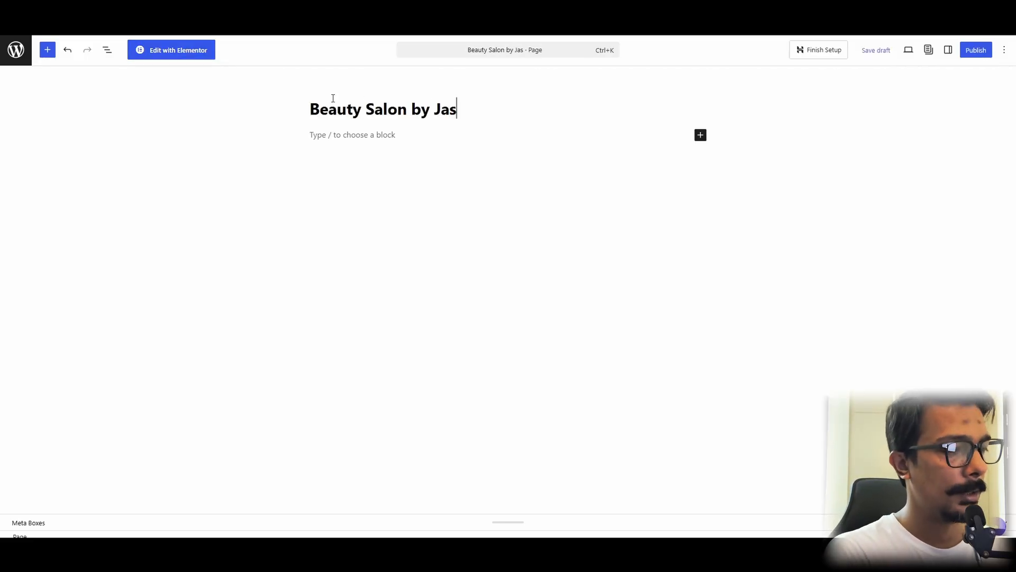
pyautogui.write('omi')
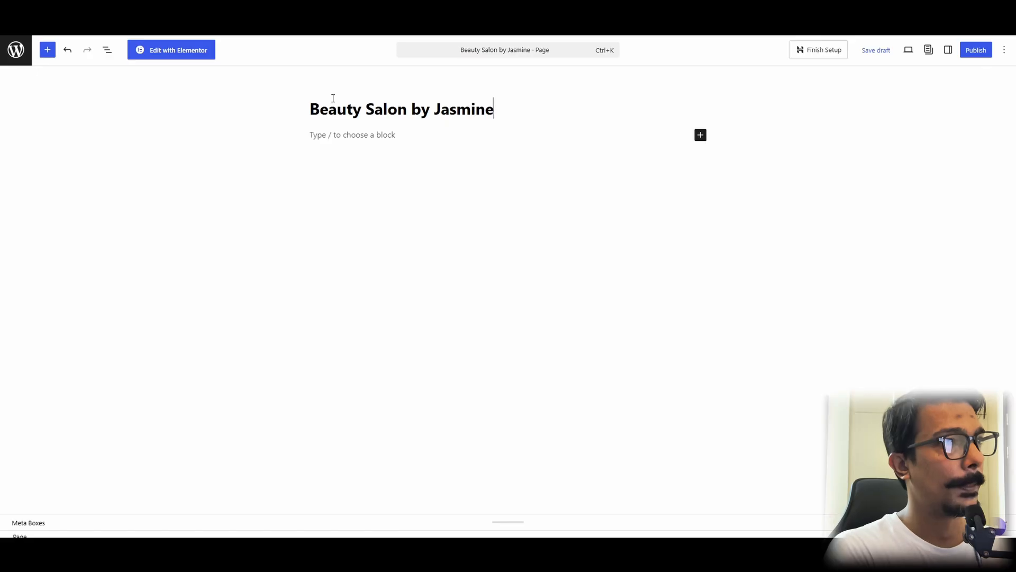
pyautogui.click(168, 53)
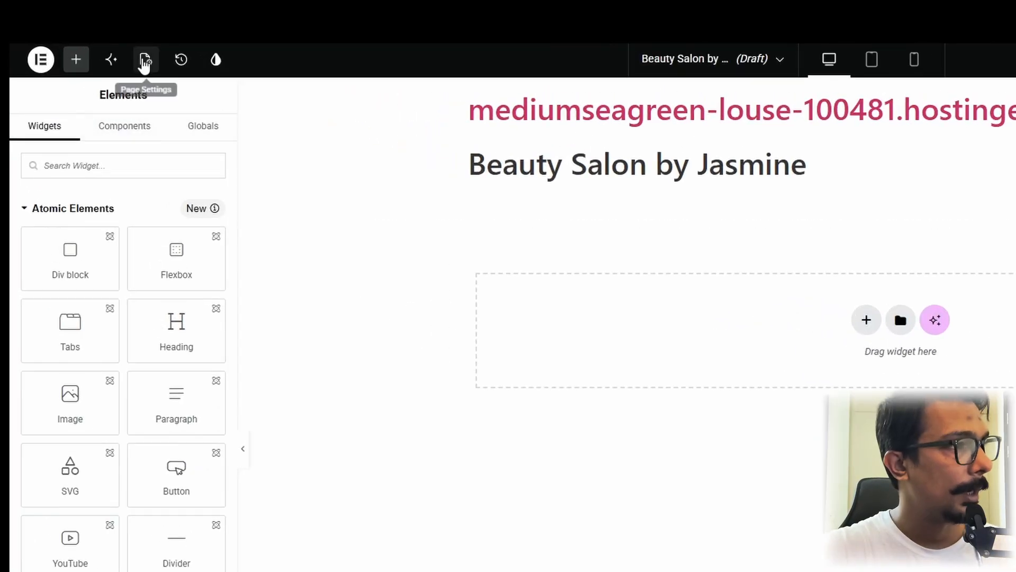
# Step: Set the page layout to Elementor Canvas in the page's settings
pyautogui.click(145, 61)
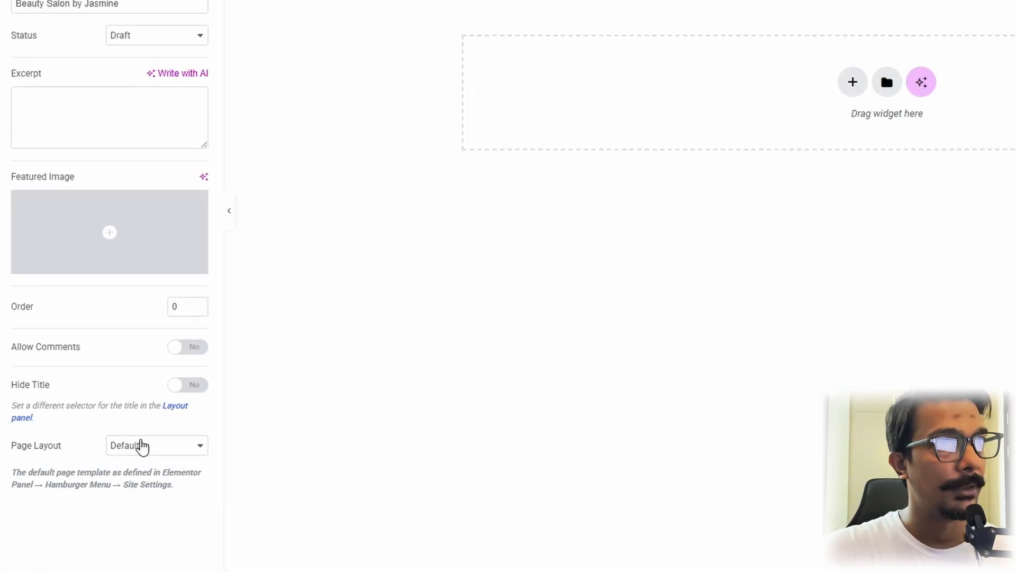
pyautogui.click(148, 499)
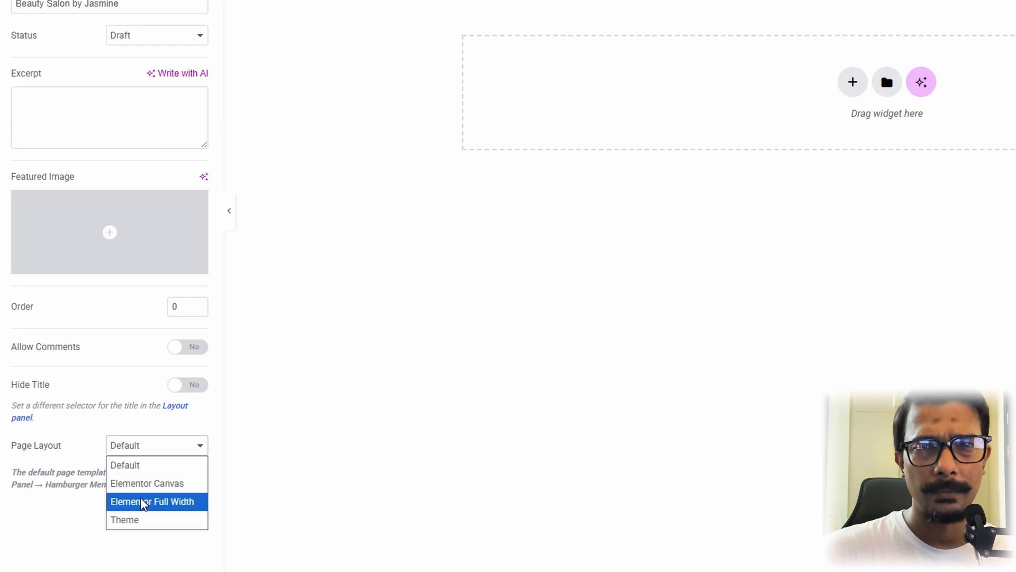
pyautogui.click(146, 483)
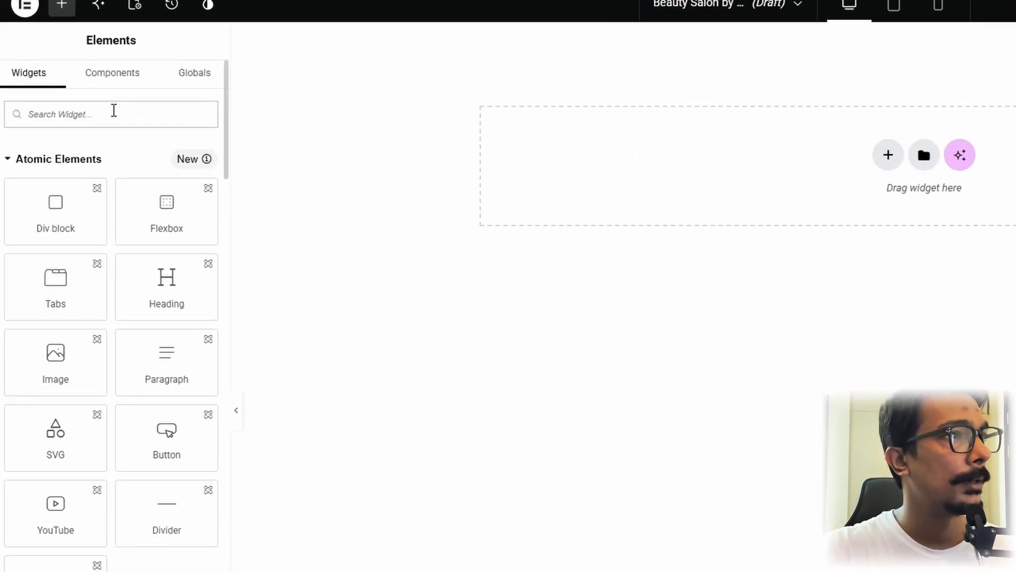
# Step: Add an HTML widget to the empty page and set its container's content width to Full Width
pyautogui.write('html')
pyautogui.moveTo(56, 169); pyautogui.dragTo(726, 154)
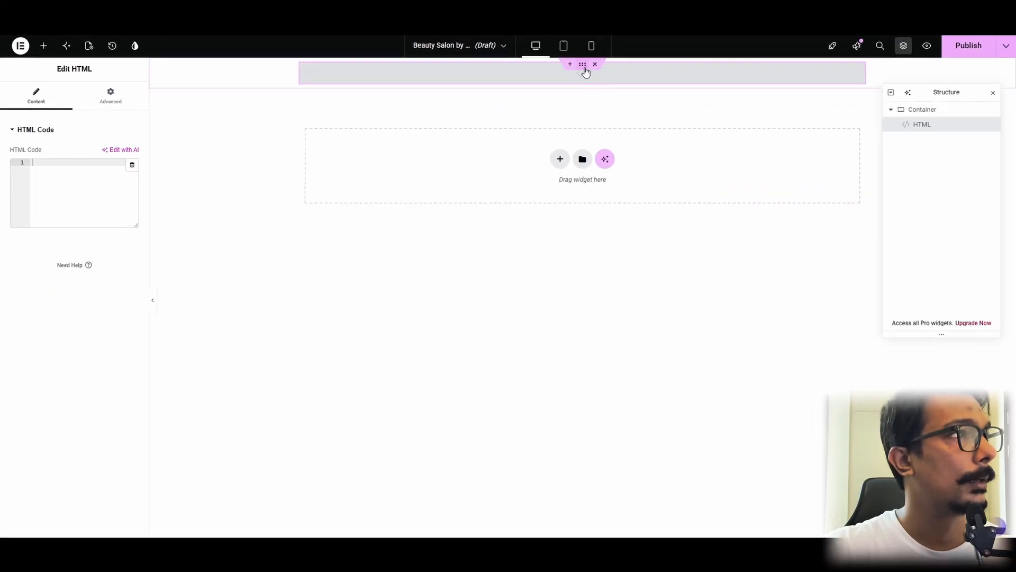
pyautogui.click(583, 66)
pyautogui.click(96, 183)
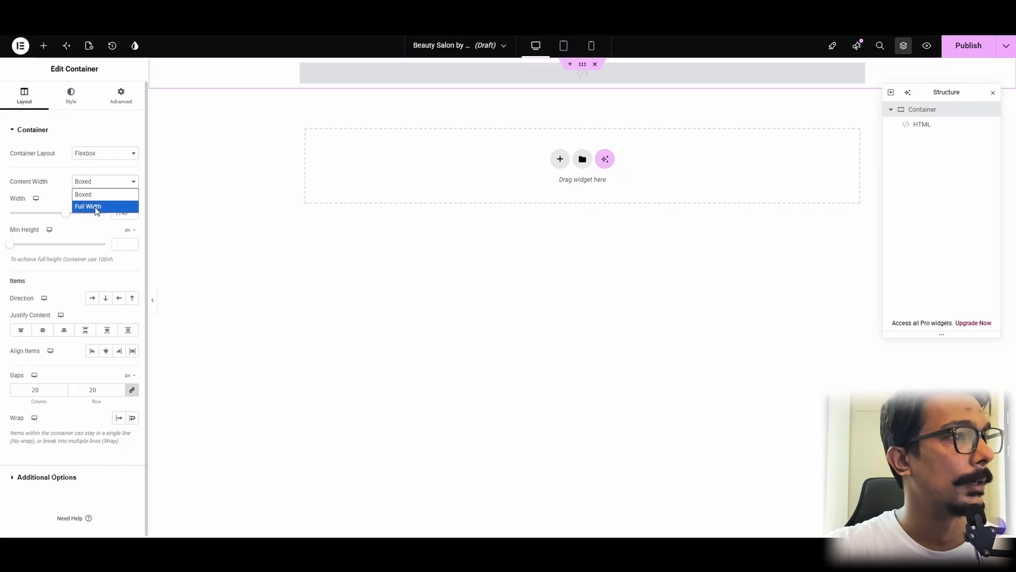
pyautogui.click(94, 206)
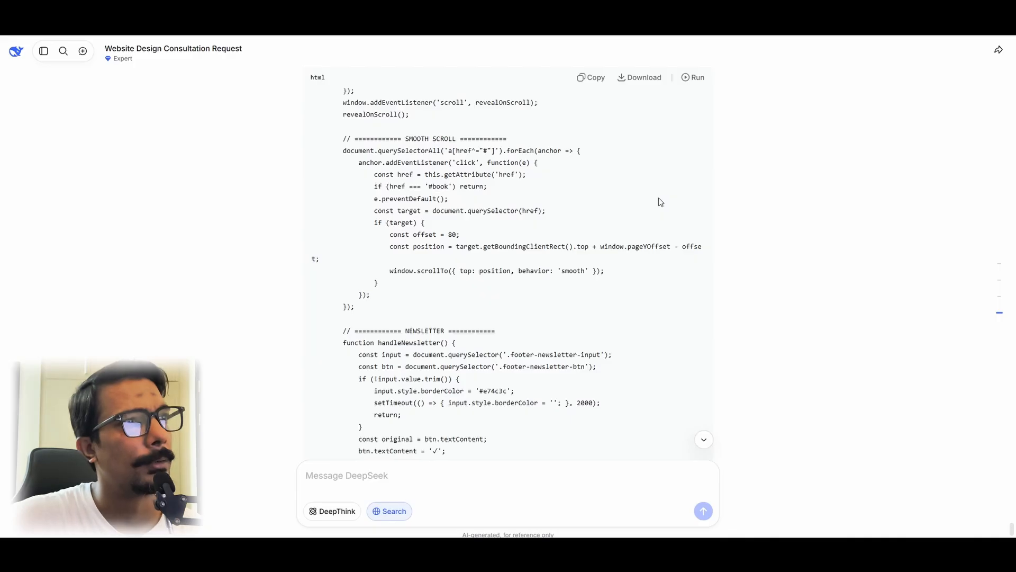
# Step: Switch to the DeepSeek chat, run the generated HTML code and review the salon page's hero, services, about, pricing and gallery sections
pyautogui.click(693, 78)
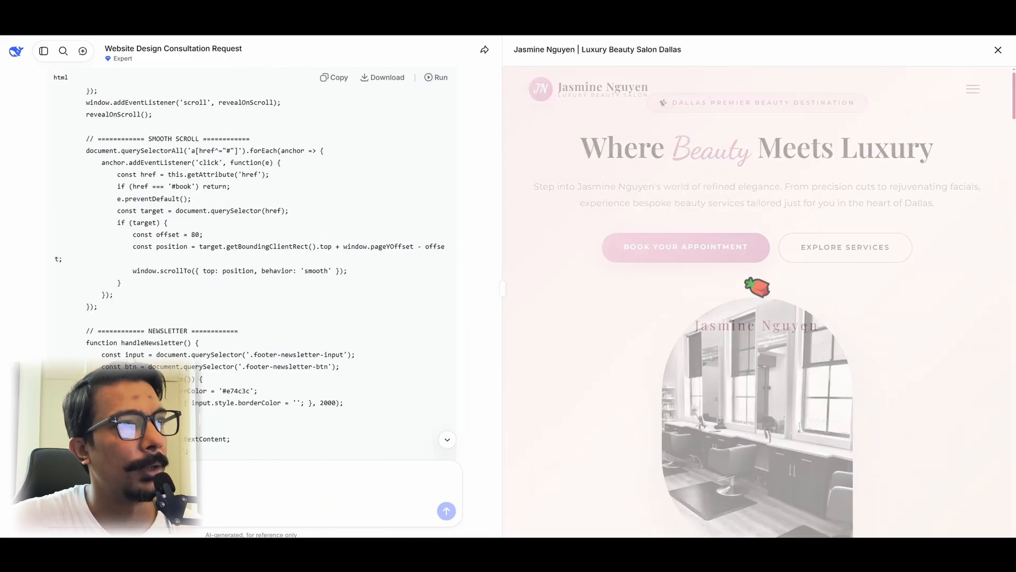
pyautogui.scroll(-7, 610, 182)
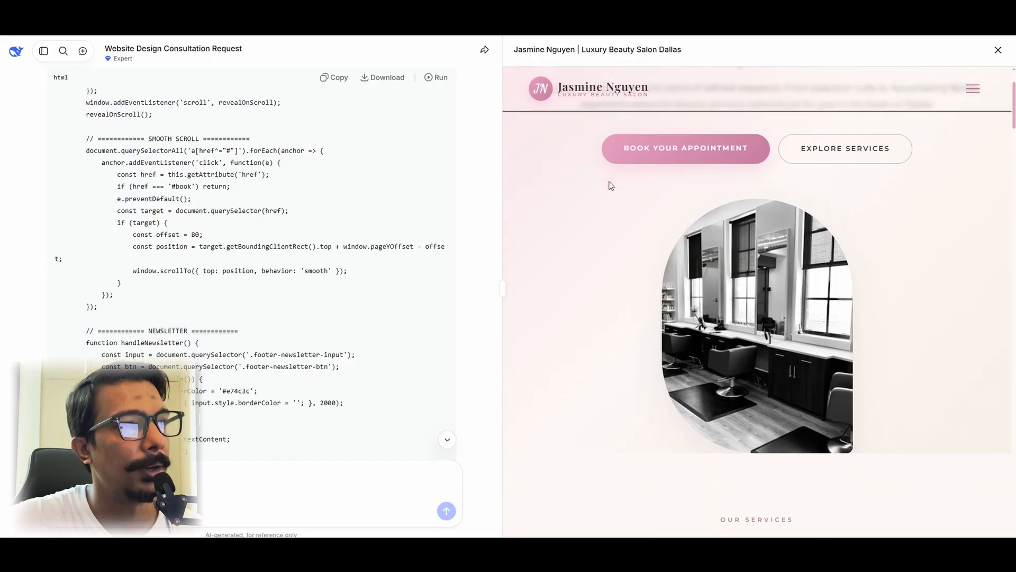
pyautogui.scroll(-2, 610, 185)
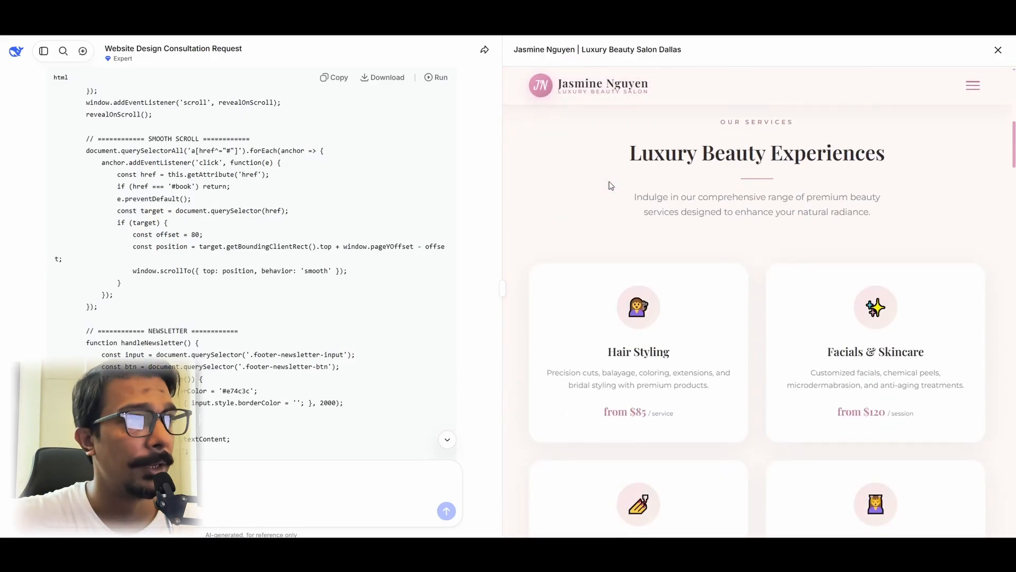
pyautogui.scroll(-6, 610, 185)
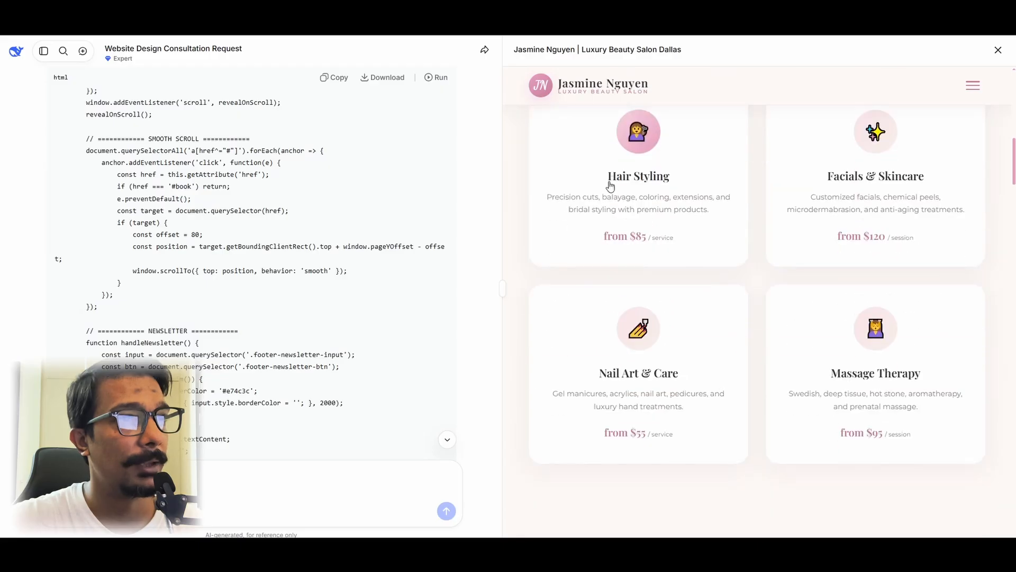
pyautogui.scroll(-7, 610, 185)
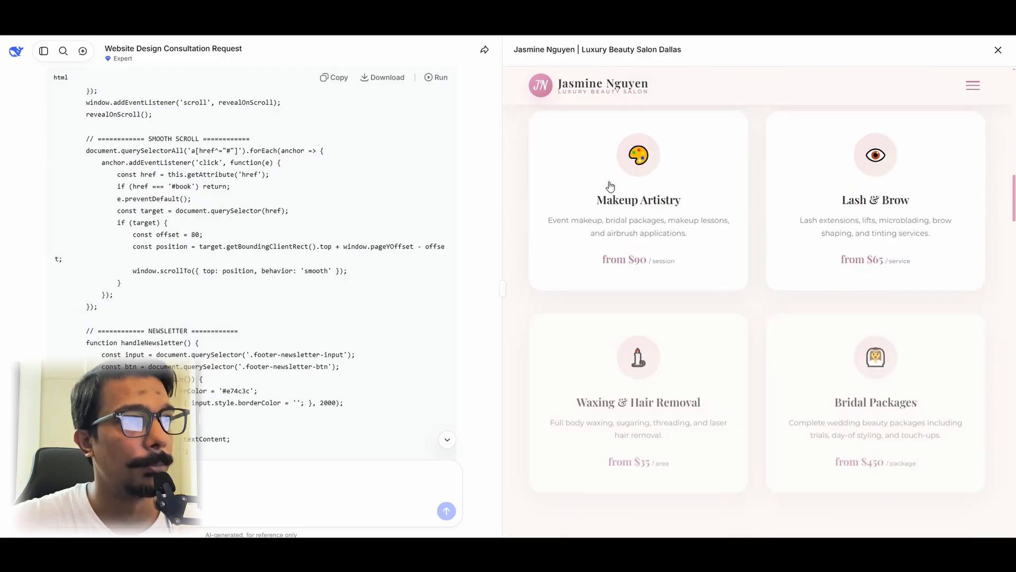
pyautogui.scroll(-8, 610, 186)
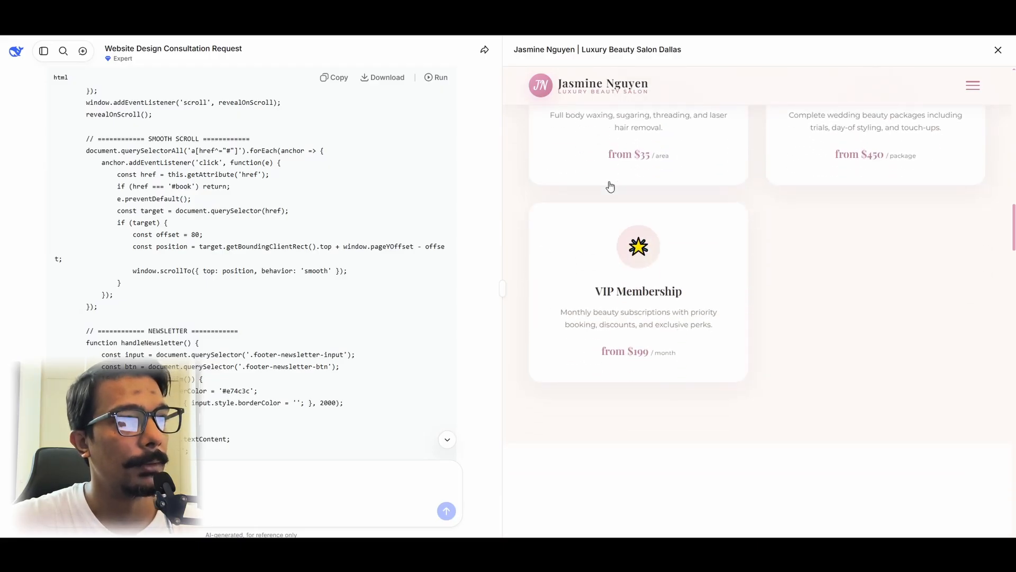
pyautogui.scroll(-8, 609, 186)
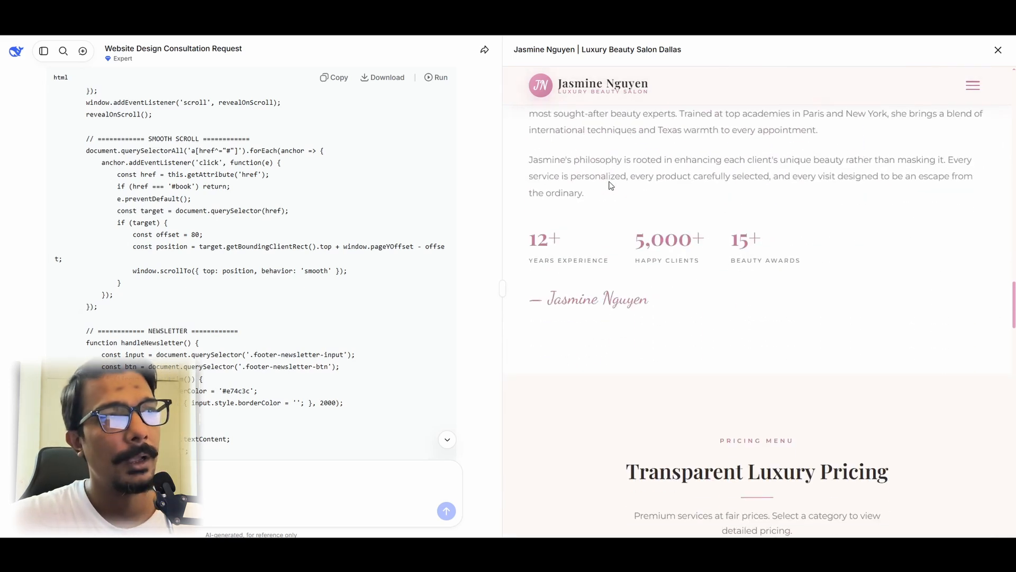
pyautogui.scroll(-2, 610, 186)
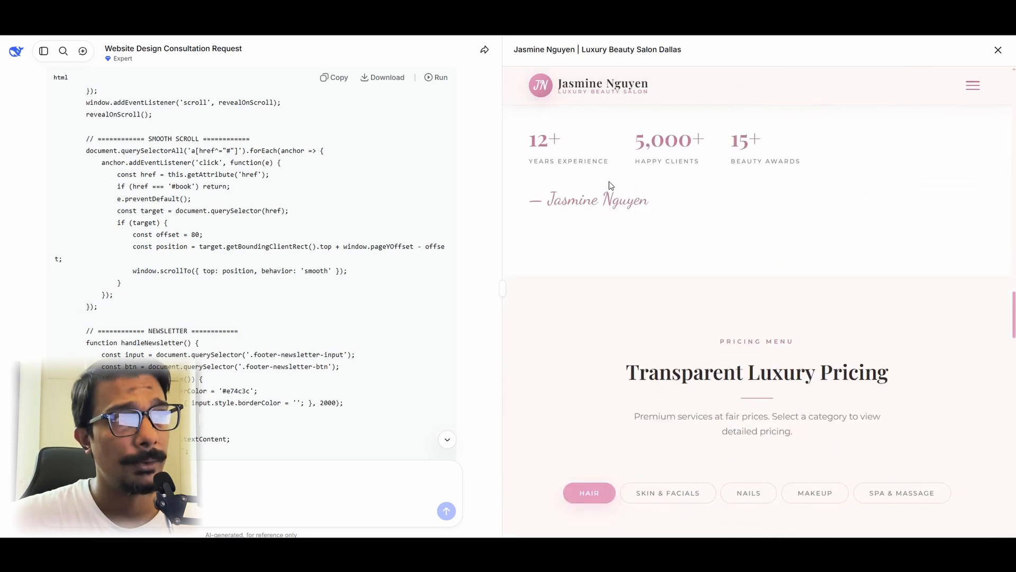
pyautogui.scroll(-4, 609, 185)
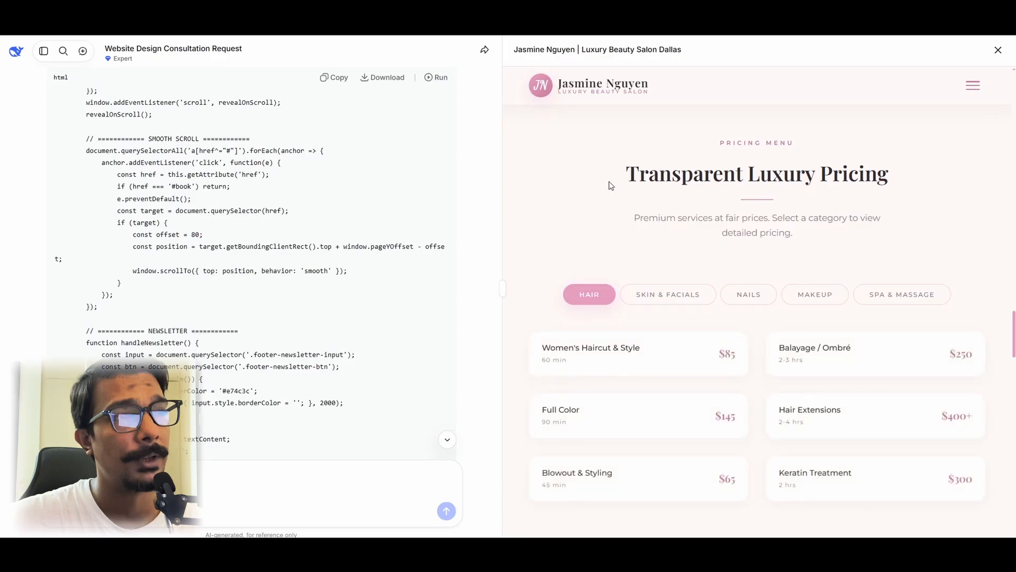
pyautogui.scroll(-2, 610, 186)
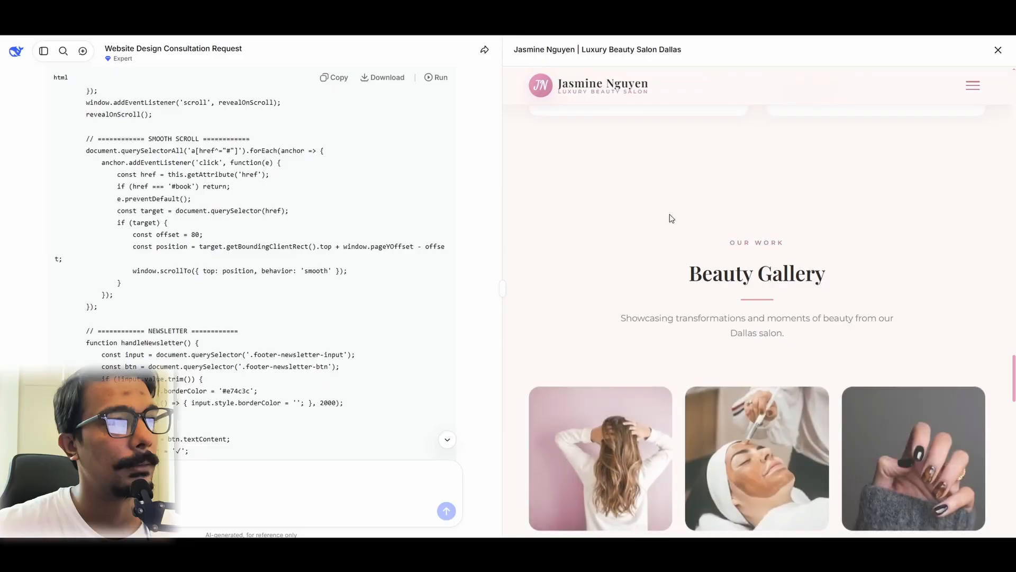
pyautogui.scroll(-2, 671, 218)
pyautogui.scroll(-5, 671, 217)
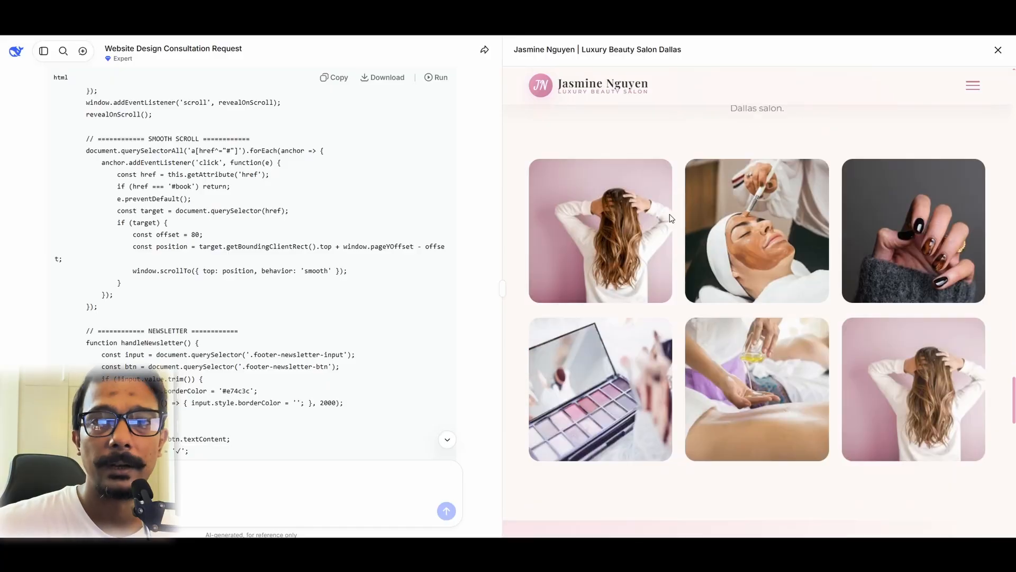
# Step: Review the testimonials and booking sections of the salon page preview, and copy the generated HTML code
pyautogui.scroll(-5, 670, 218)
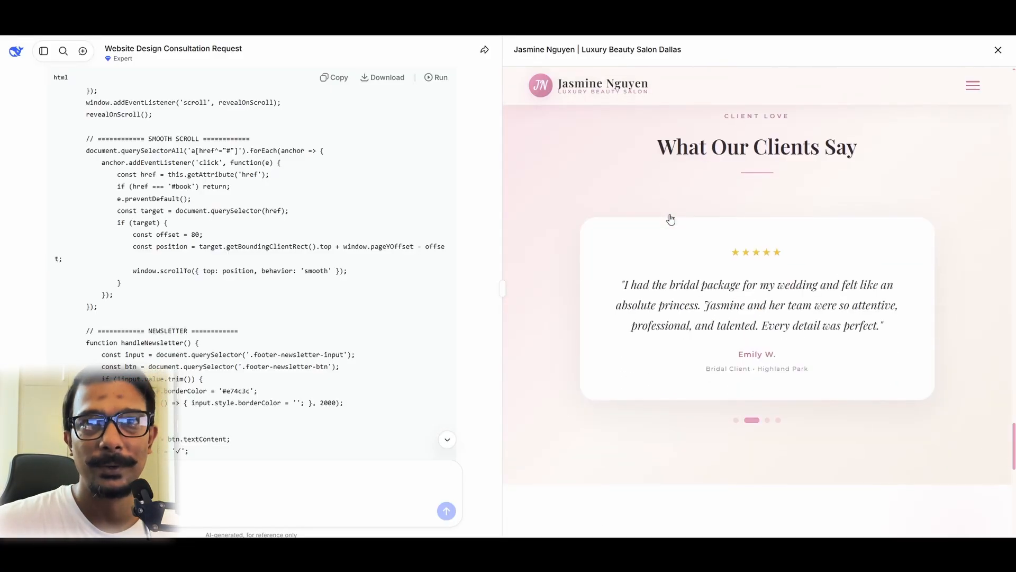
pyautogui.scroll(-3, 671, 218)
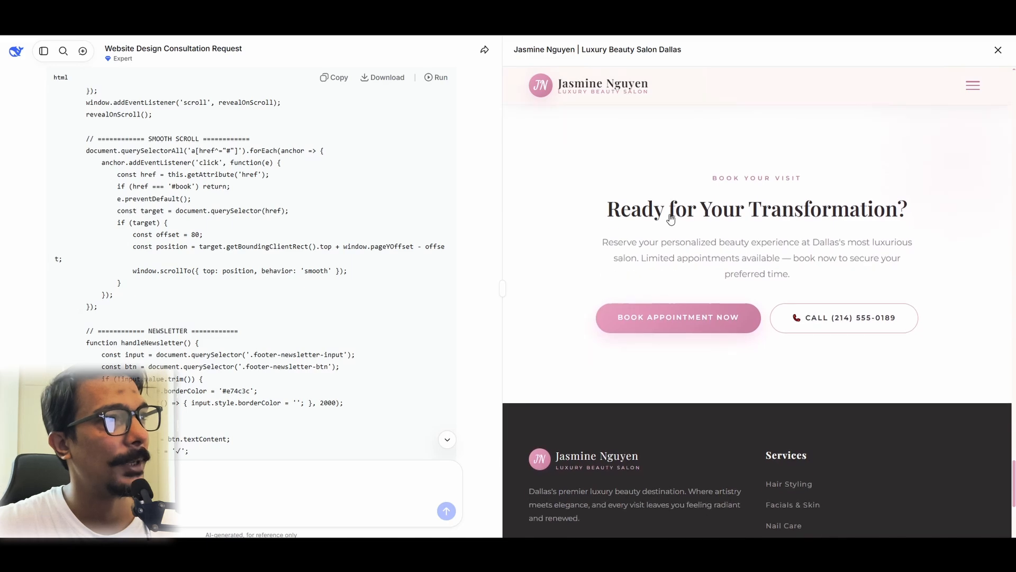
pyautogui.click(335, 77)
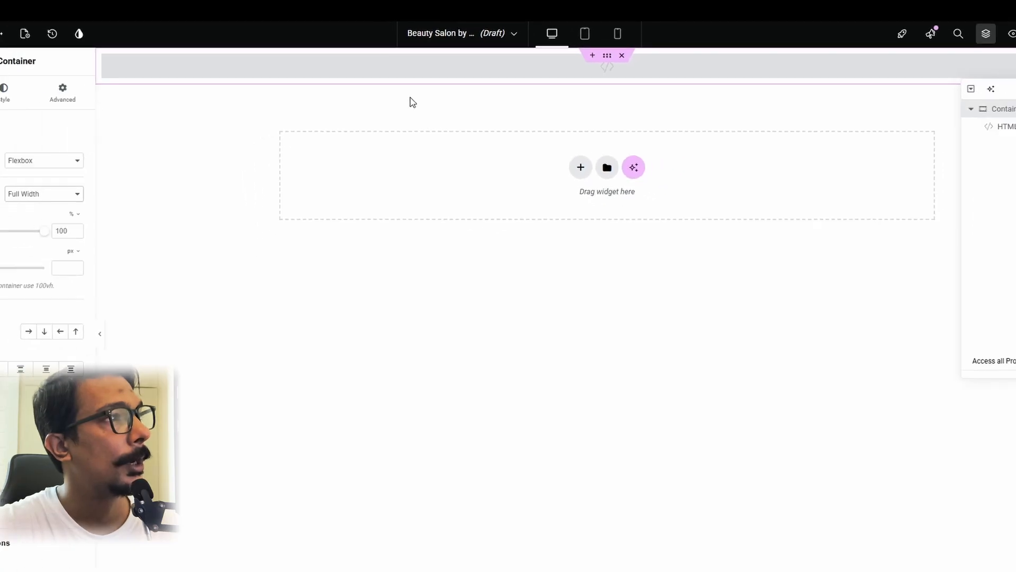
# Step: Paste the copied code into the Elementor page's HTML widget and publish the page
pyautogui.click(407, 72)
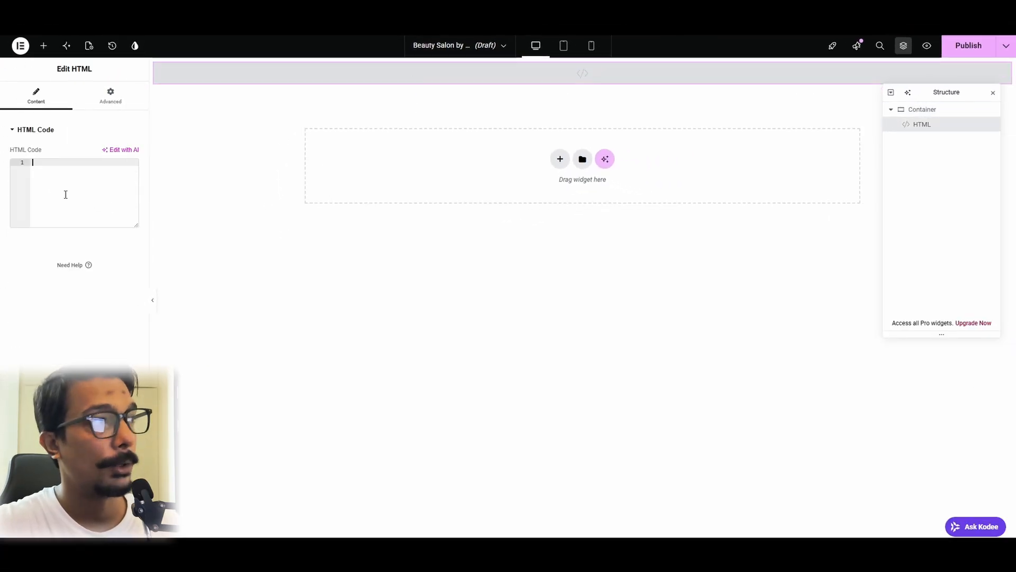
pyautogui.hotkey('ctrl', 'v')
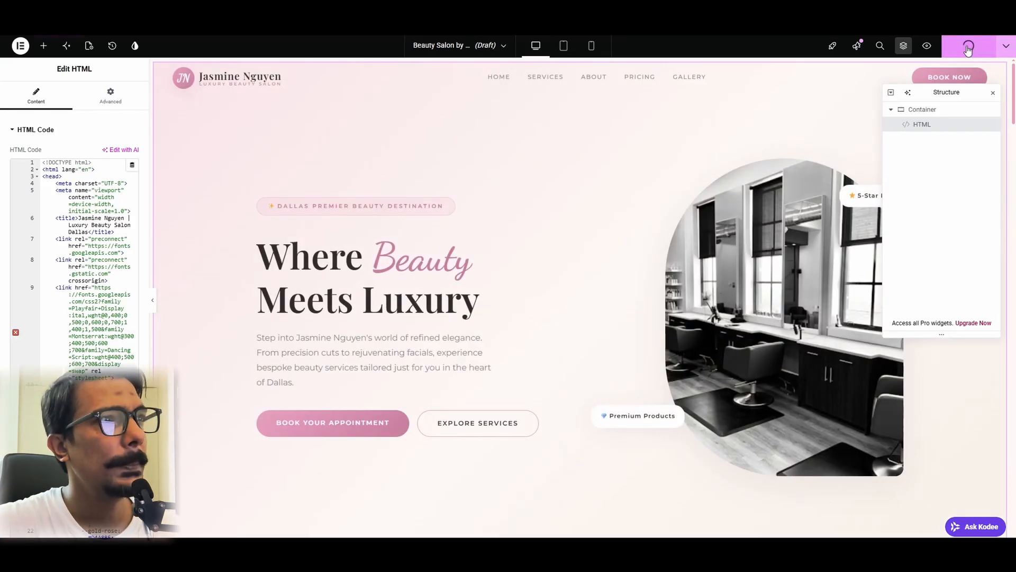
pyautogui.click(968, 48)
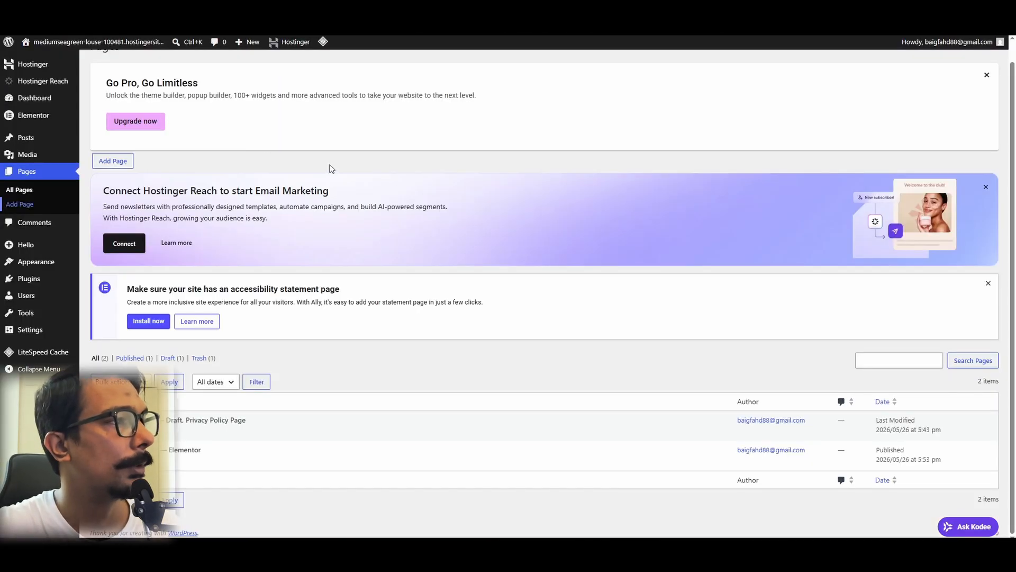
# Step: Refresh the WordPress Pages list, view the published salon page and open its URL in an incognito window
pyautogui.press('F5')
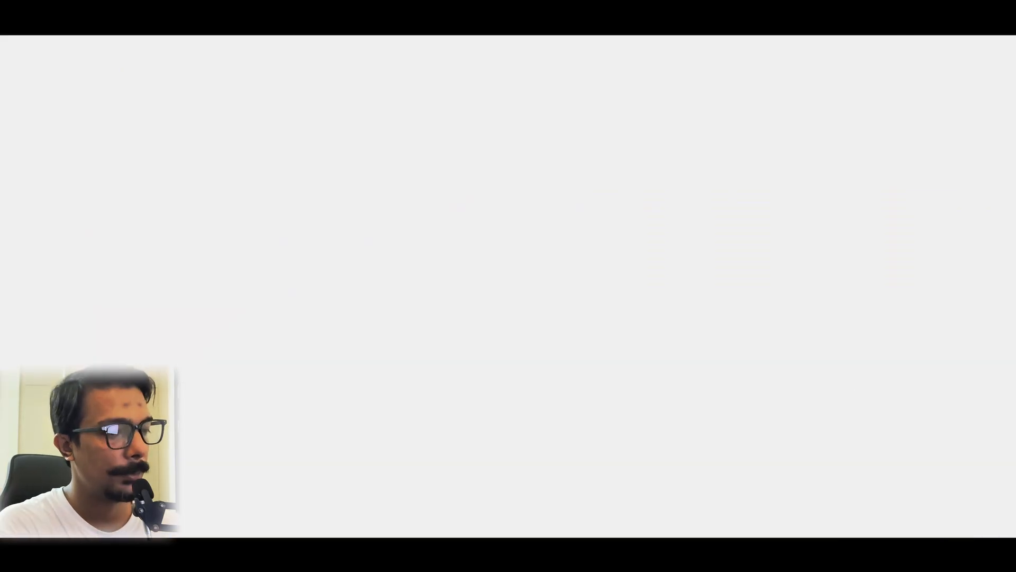
pyautogui.click(292, 30)
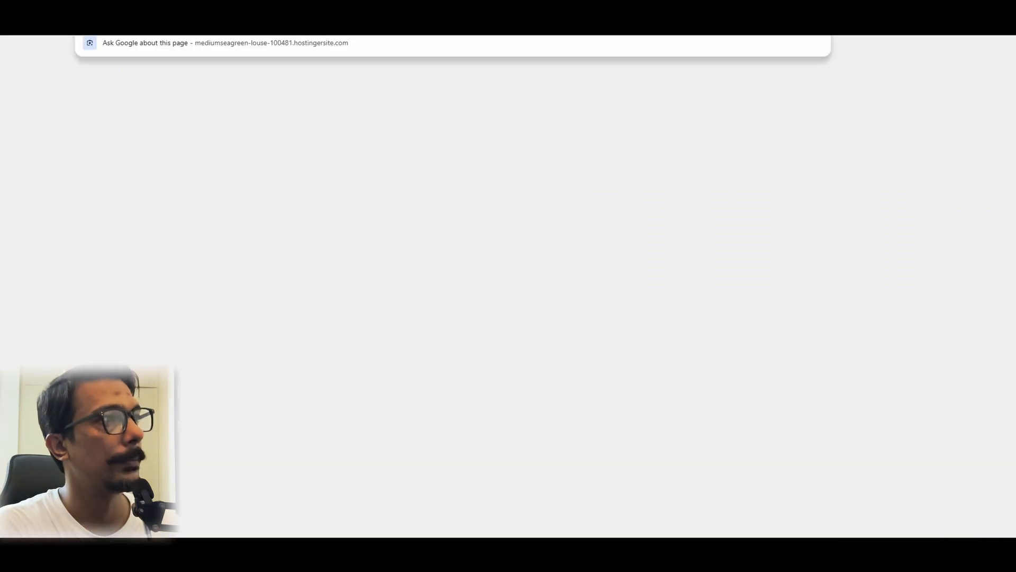
pyautogui.hotkey('ctrl', 'shift', 'n')
pyautogui.hotkey('ctrl', 'v')
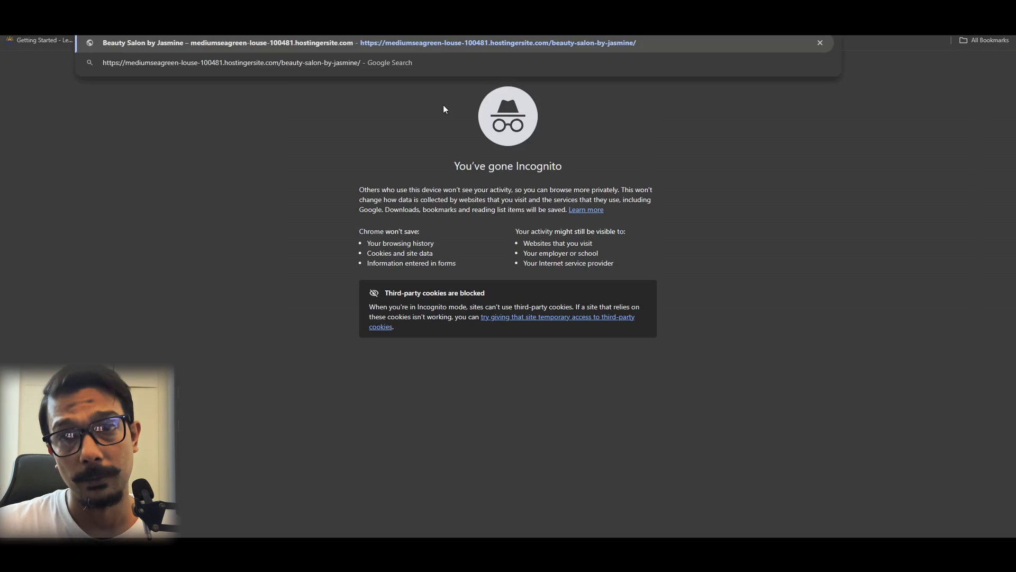
pyautogui.press('Return')
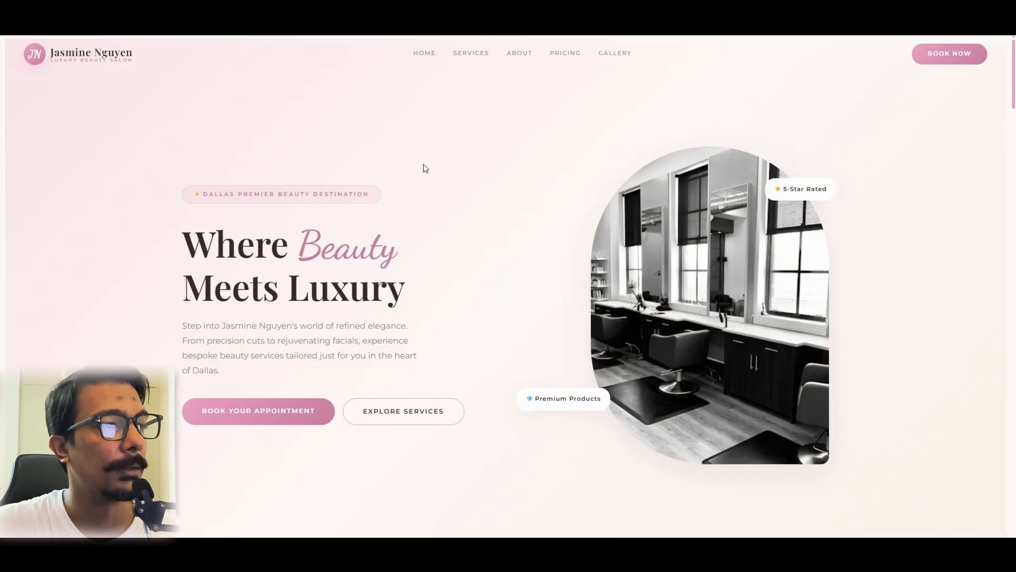
# Step: Review the published page's hero, services, about and pricing sections
pyautogui.scroll(-4, 423, 169)
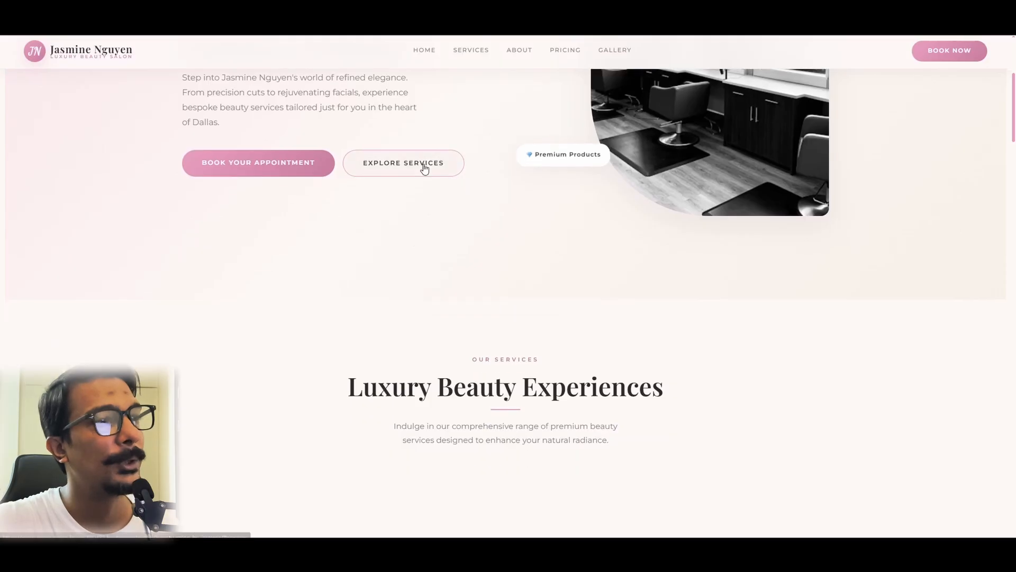
pyautogui.scroll(-4, 423, 168)
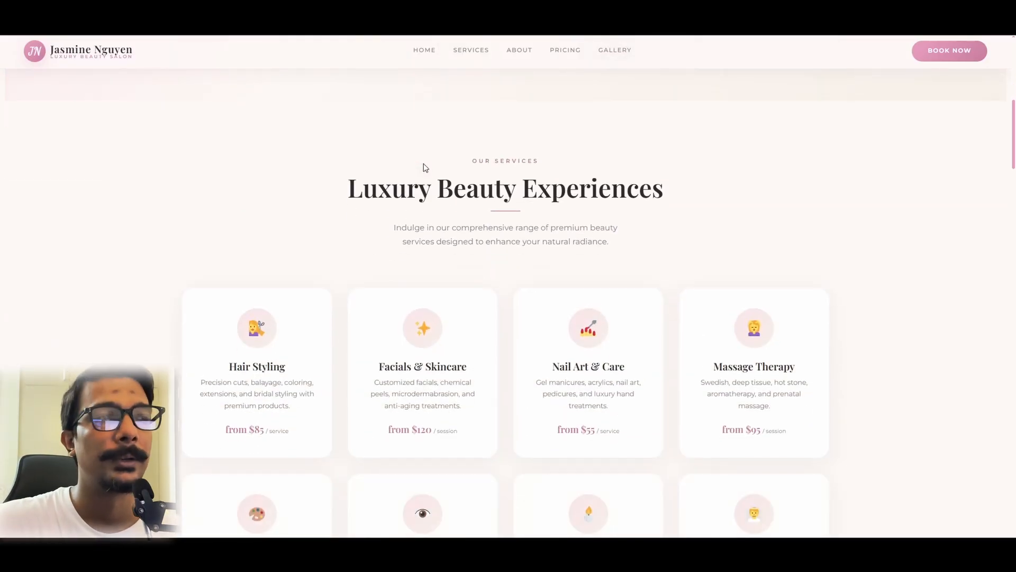
pyautogui.scroll(-2, 424, 169)
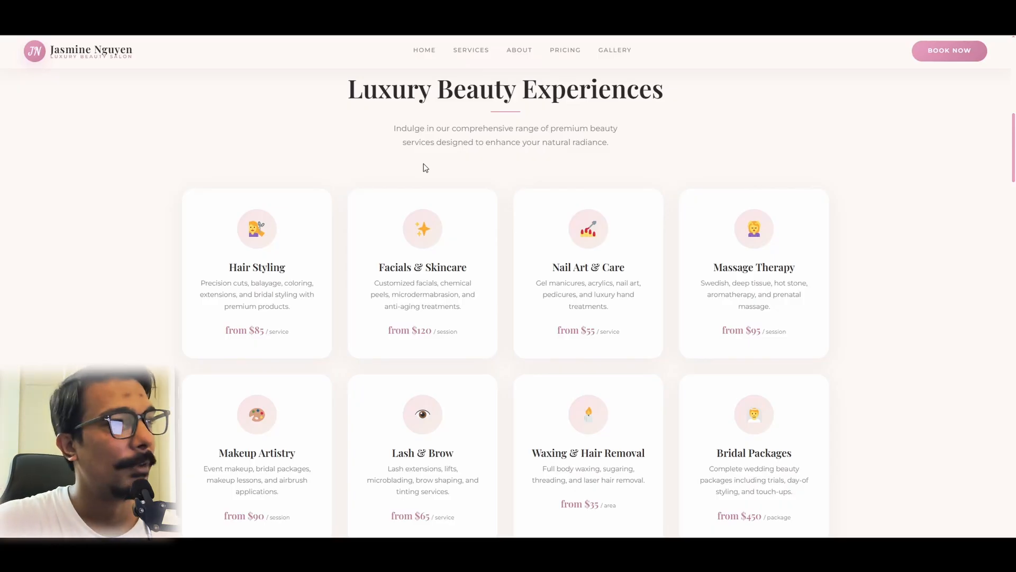
pyautogui.scroll(-3, 413, 211)
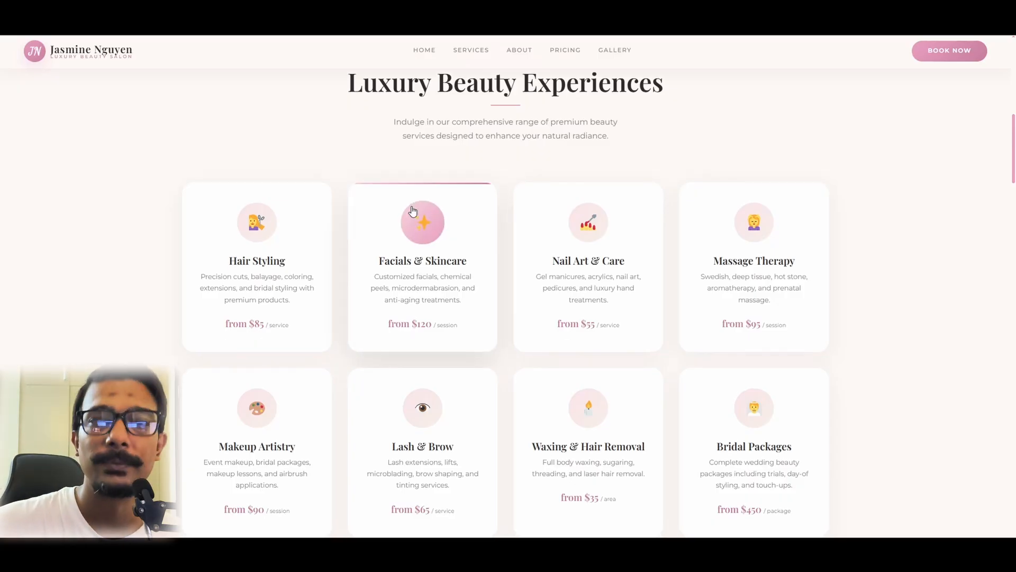
pyautogui.scroll(-4, 413, 211)
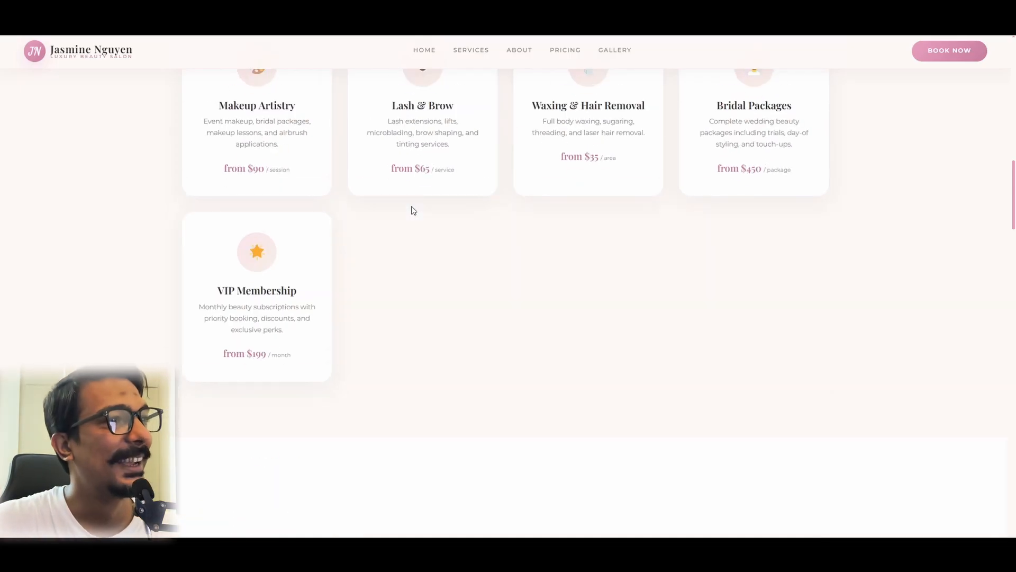
pyautogui.scroll(-8, 413, 211)
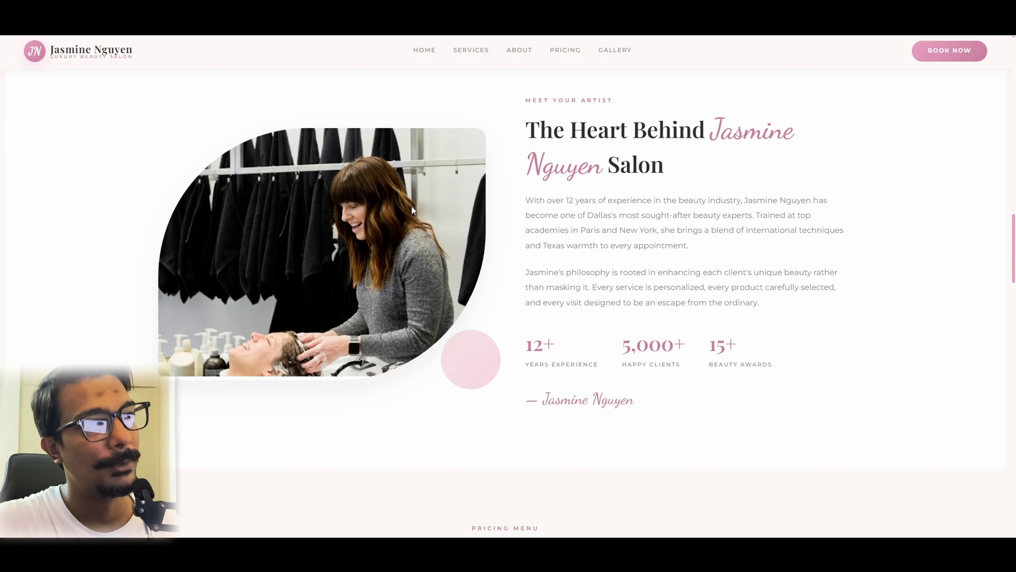
pyautogui.scroll(-2, 412, 210)
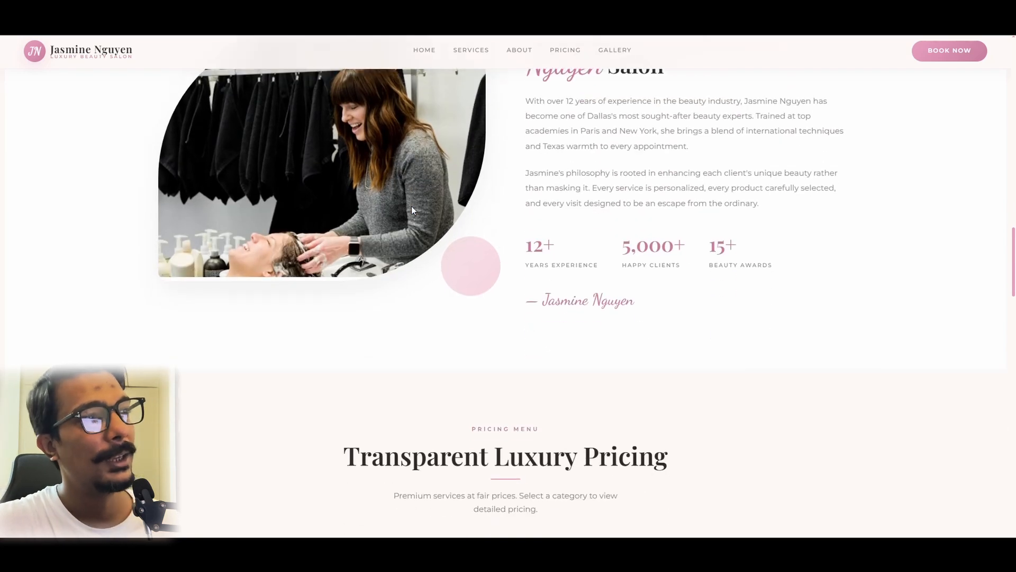
pyautogui.scroll(-1, 412, 210)
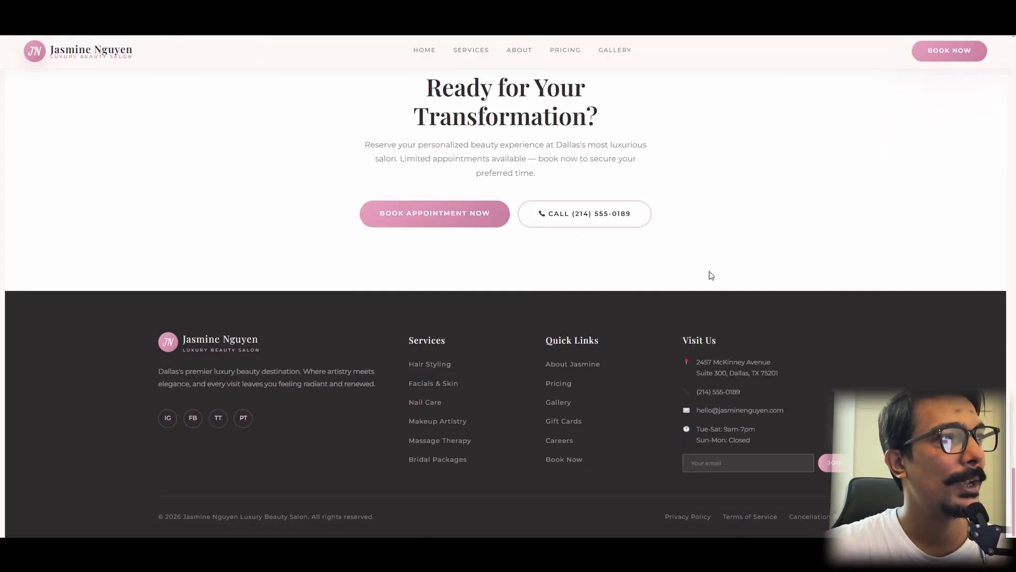
# Step: Test the published page's Services, About, Pricing and Gallery navigation links
pyautogui.scroll(20, 711, 276)
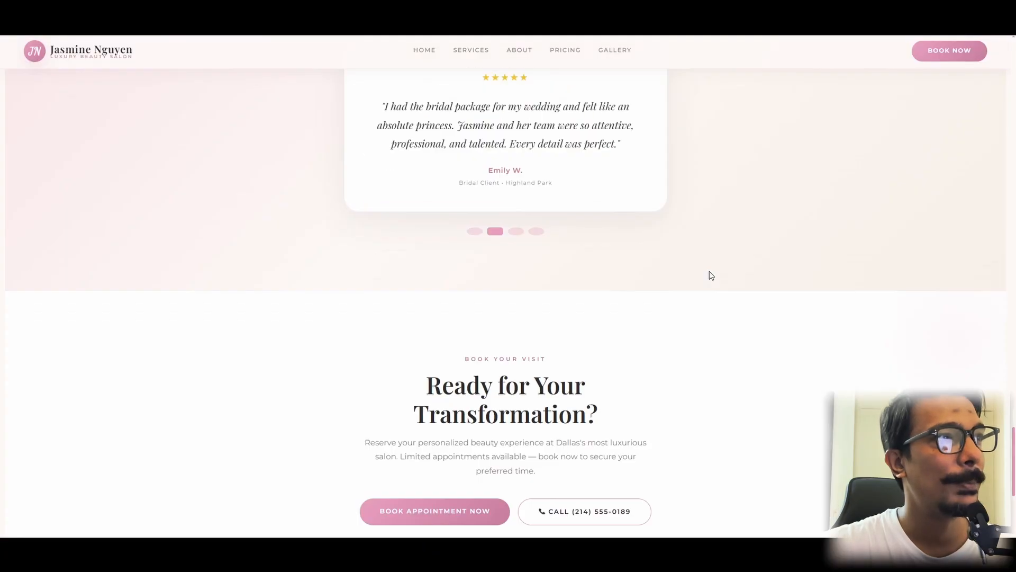
pyautogui.scroll(10, 711, 276)
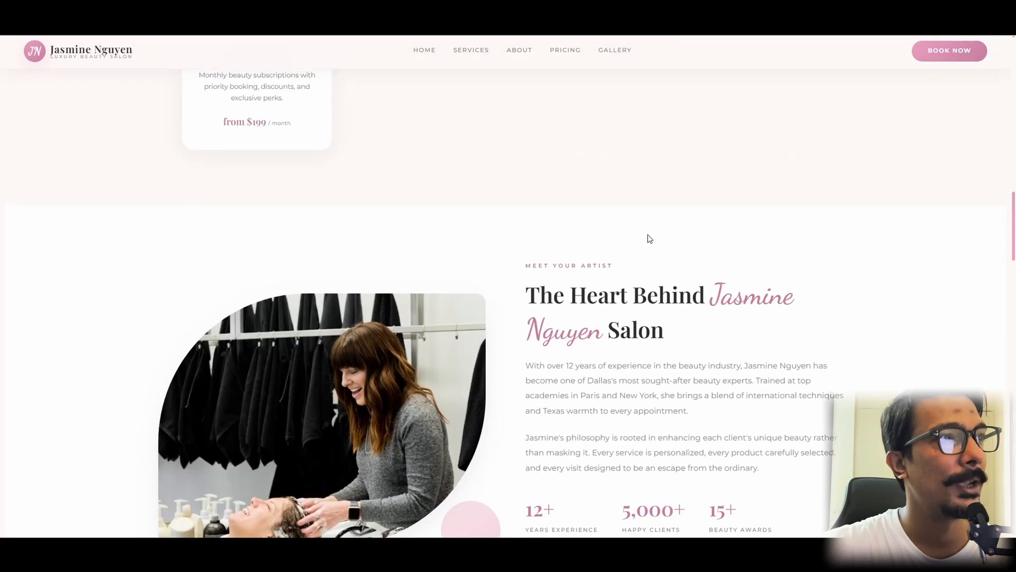
pyautogui.click(471, 51)
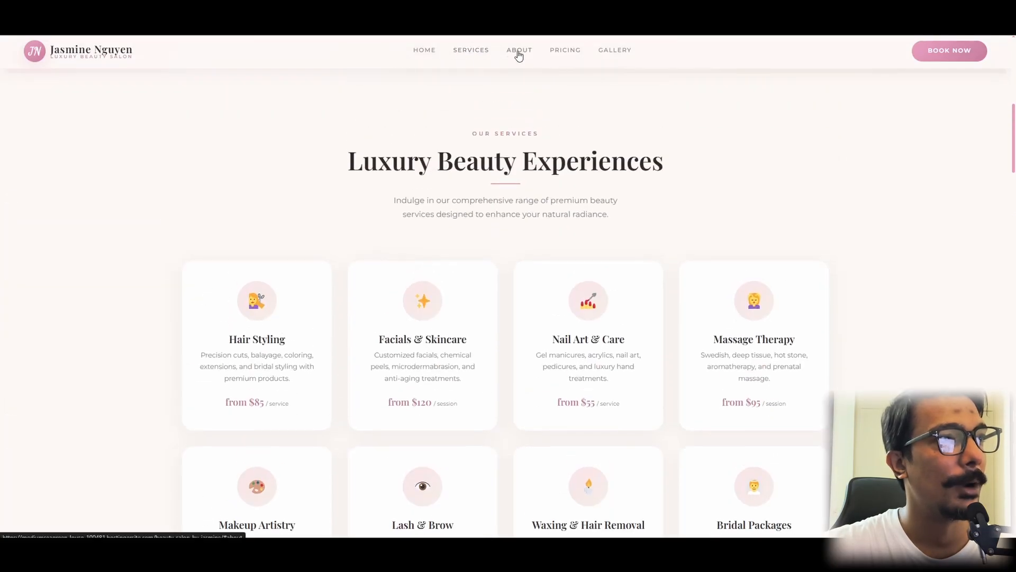
pyautogui.click(518, 50)
pyautogui.click(564, 51)
pyautogui.click(615, 49)
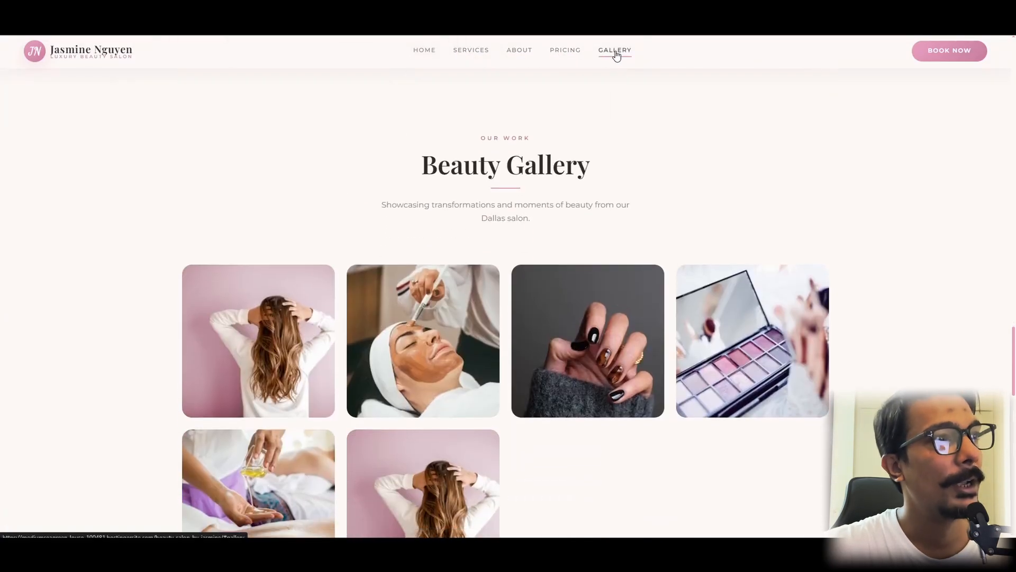
# Step: Look over the about and gallery sections again and open the appointment form from the Ready for Your Transformation section
pyautogui.scroll(5, 511, 205)
pyautogui.scroll(10, 512, 204)
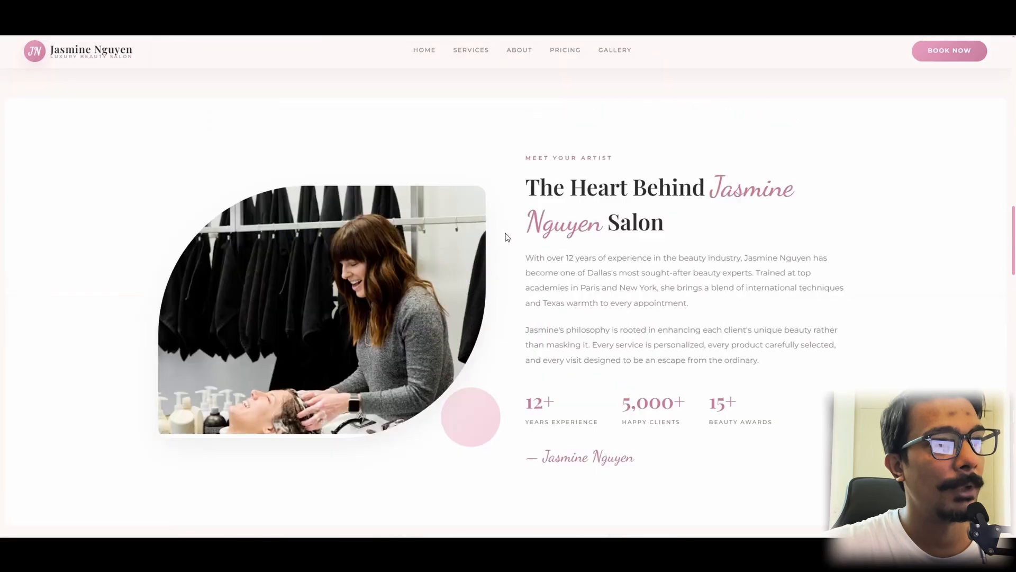
pyautogui.scroll(-20, 488, 262)
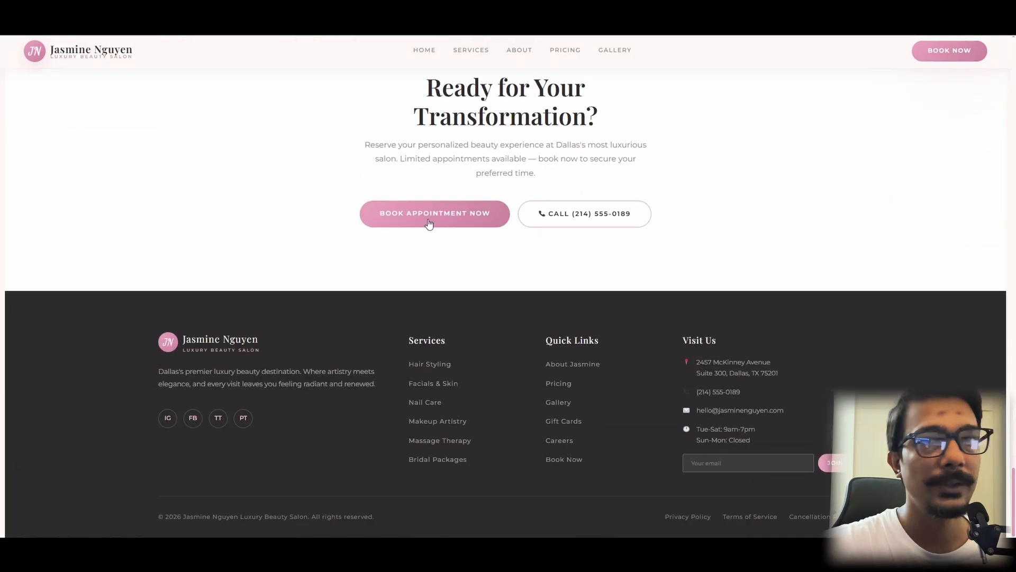
pyautogui.click(429, 225)
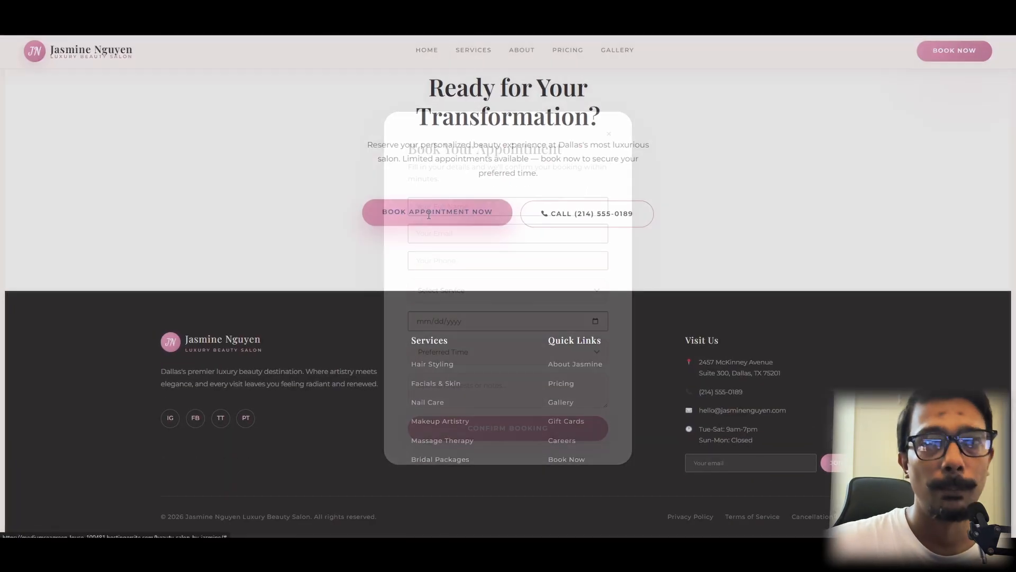